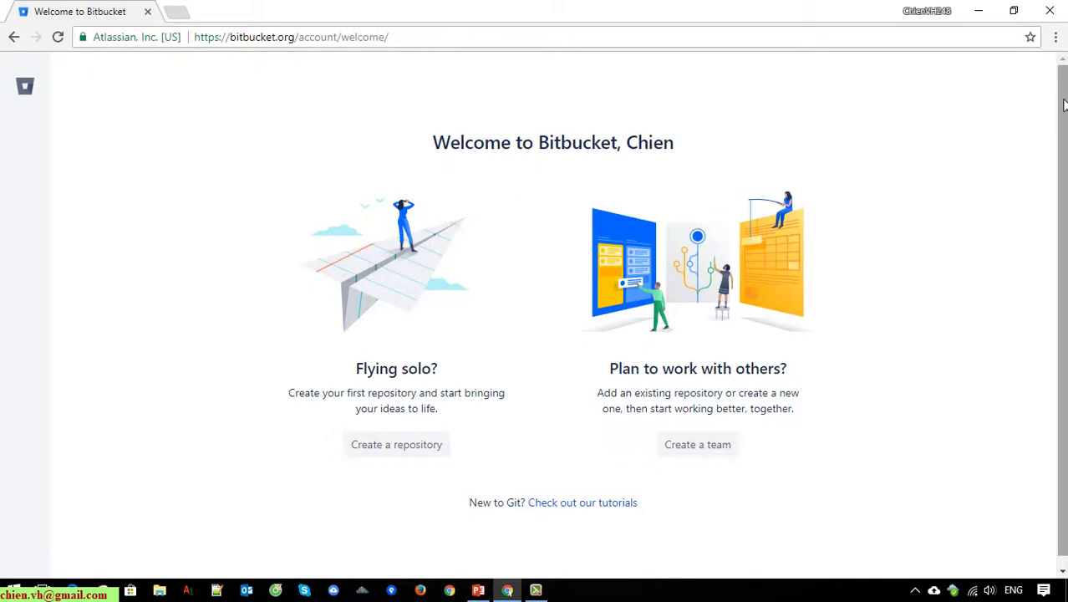
Step: Leave the welcome page for the dashboard and look through its Repositories, Projects, Pull requests, Issues and Snippets sections
drag(1063, 105, 1065, 199)
drag(1063, 149, 1063, 94)
click(36, 87)
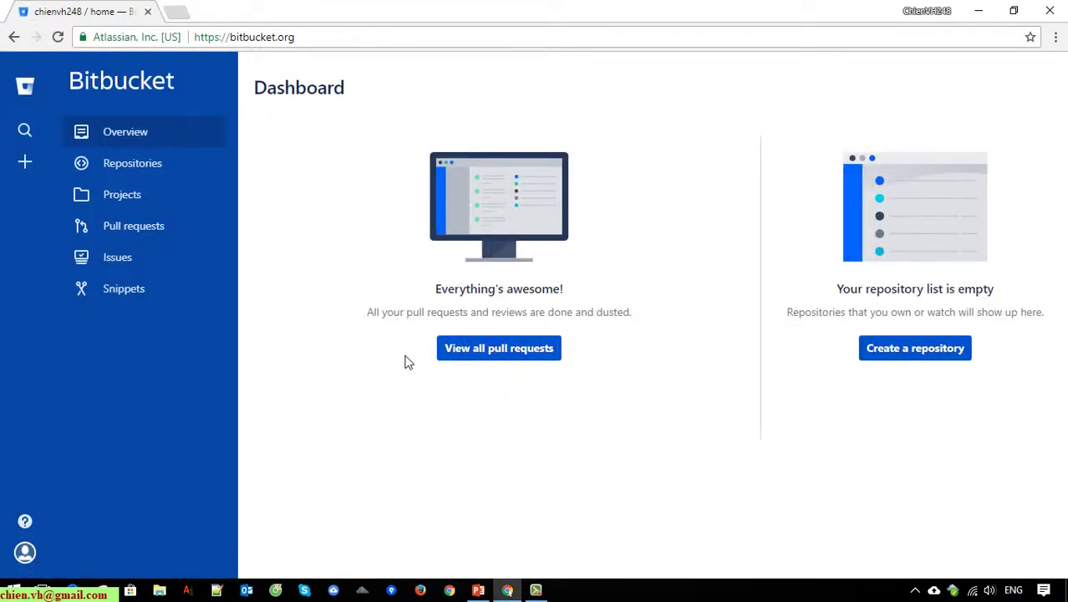
click(149, 165)
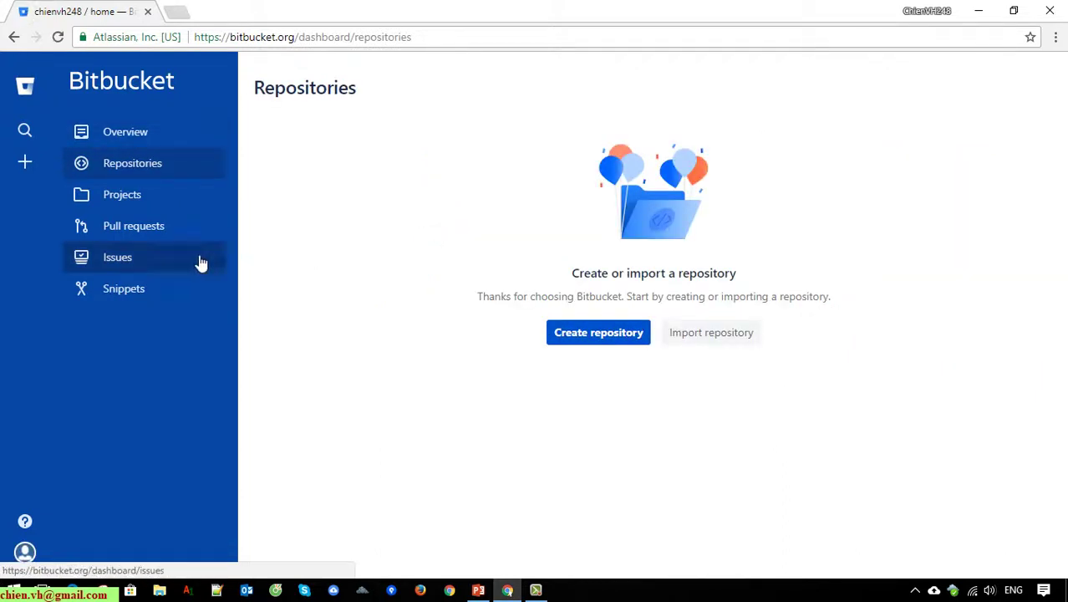
click(130, 199)
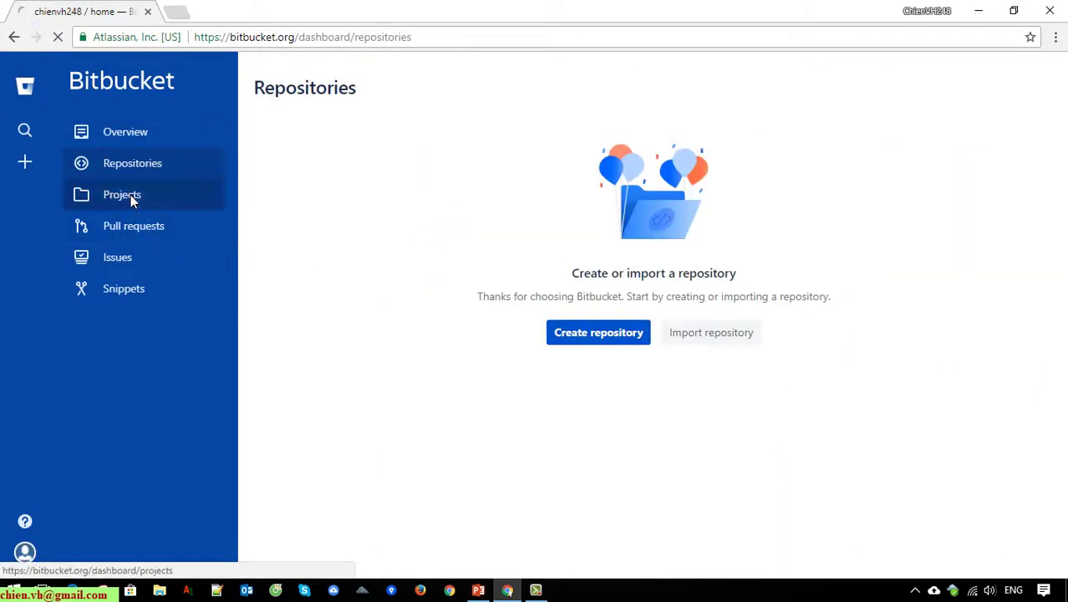
click(151, 241)
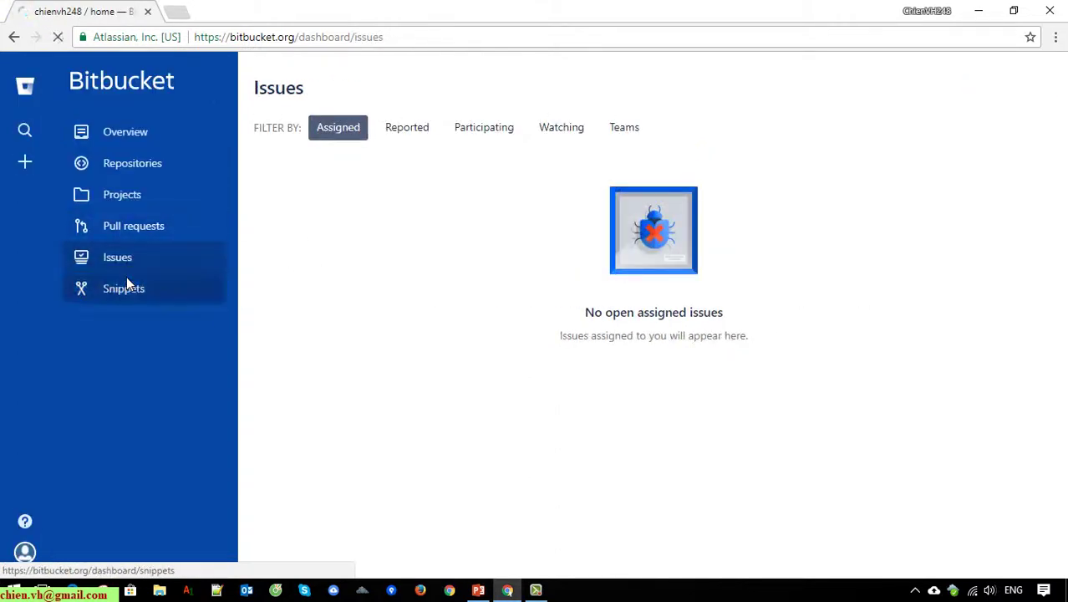
click(126, 280)
click(123, 164)
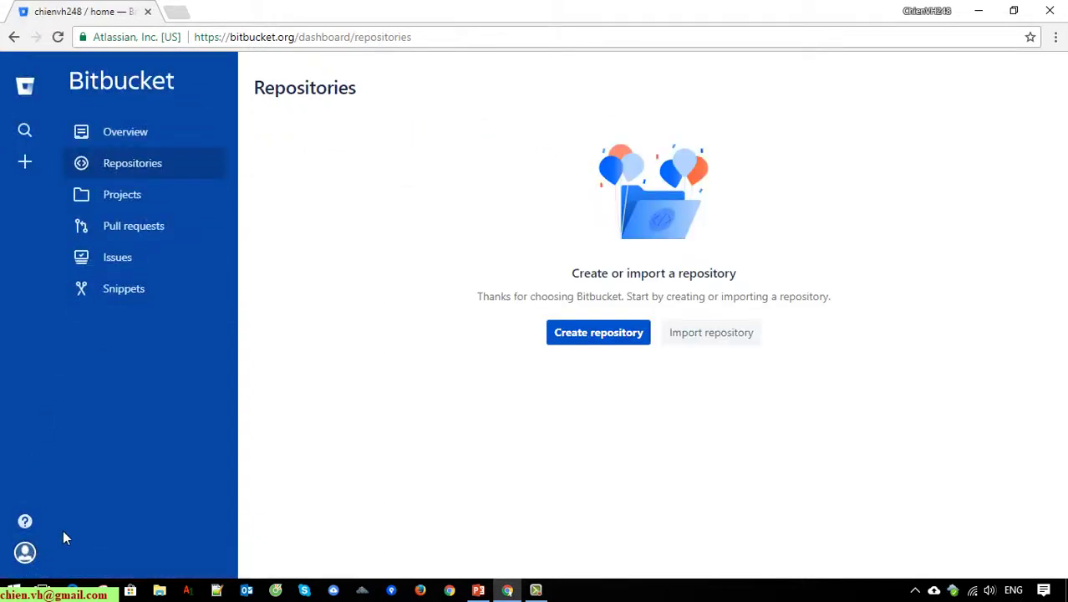
Step: Open the user profile's settings and examine the Account settings and Email aliases pages
click(23, 564)
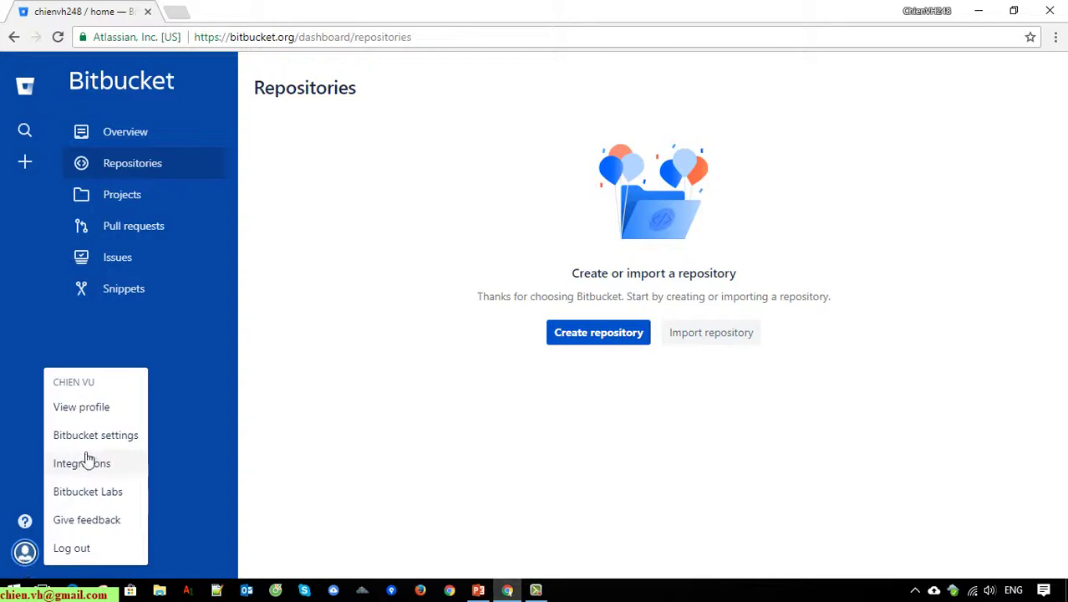
click(81, 407)
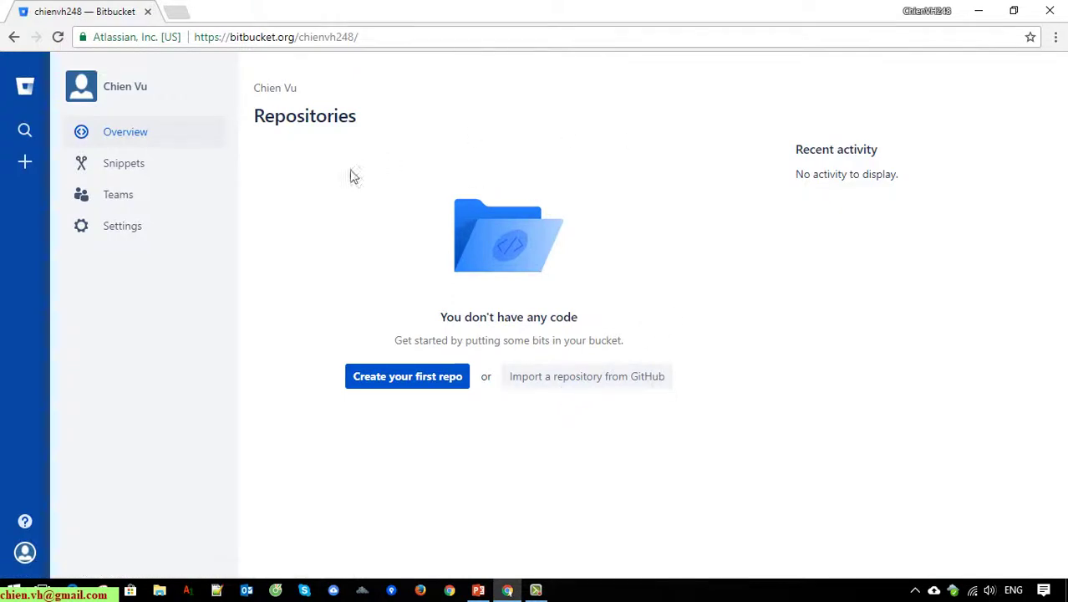
click(125, 227)
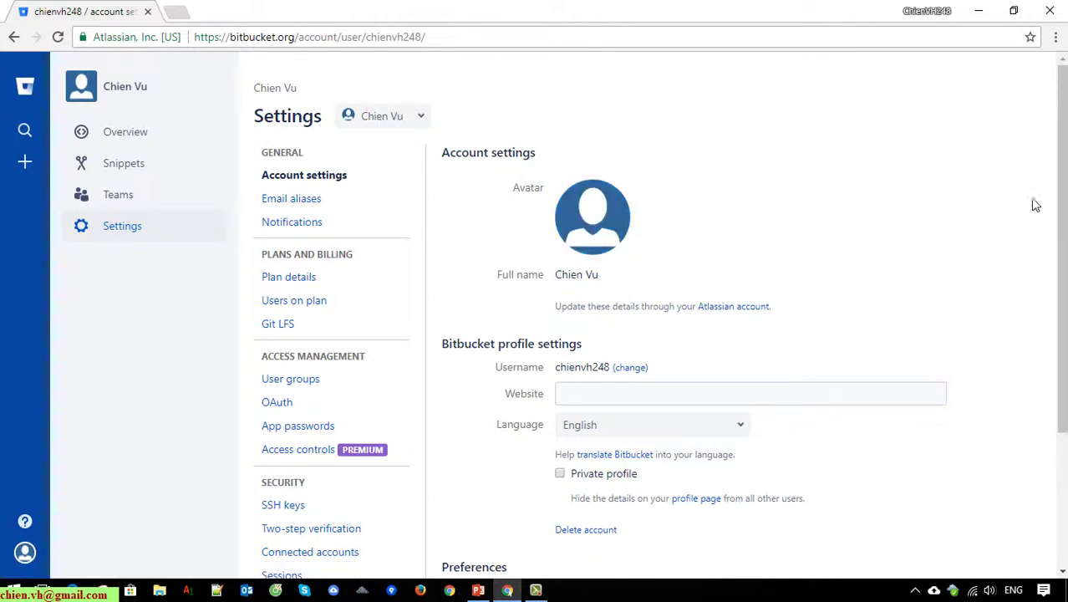
scroll(1061, 158, down, 3)
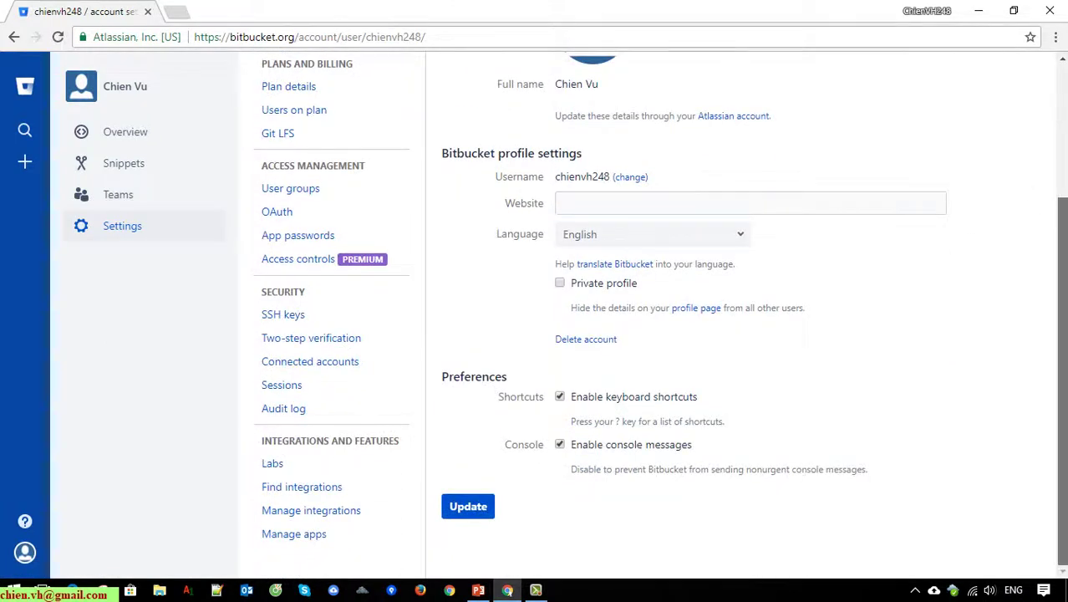
scroll(1049, 267, up, 3)
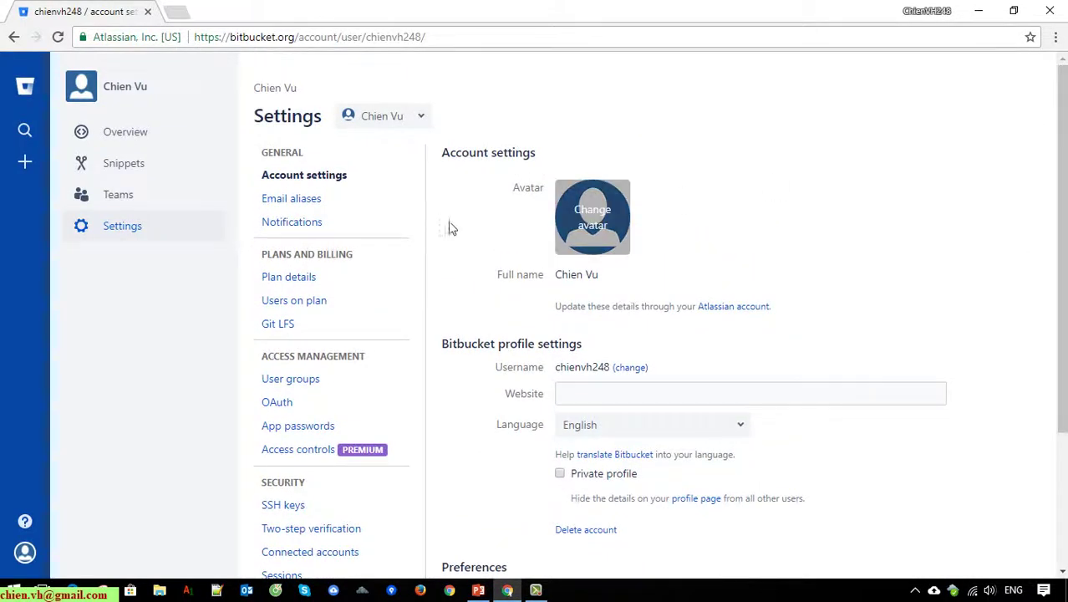
click(314, 203)
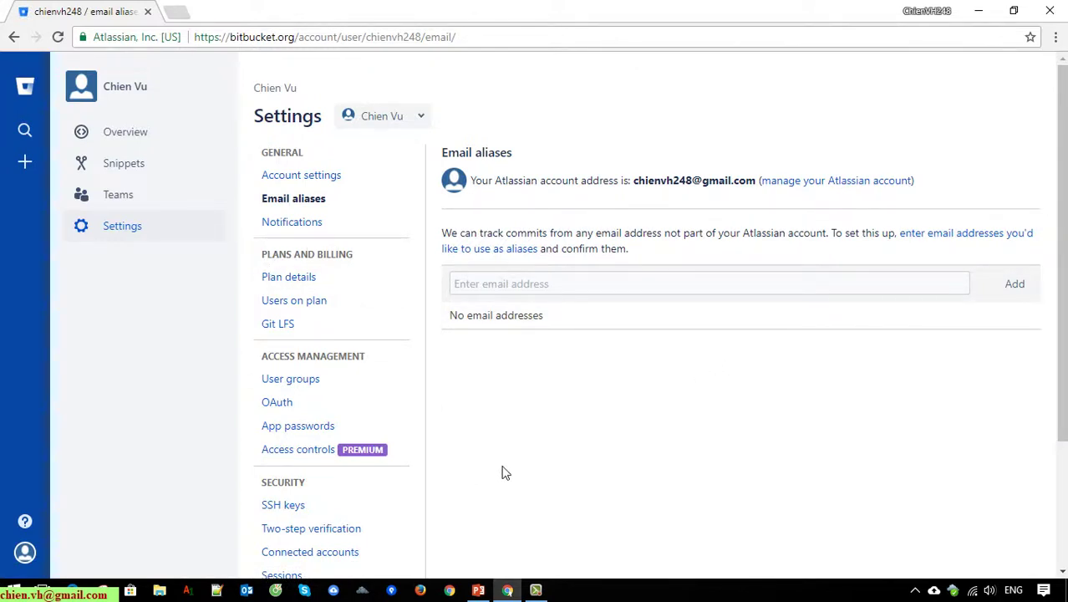
scroll(504, 473, down, 3)
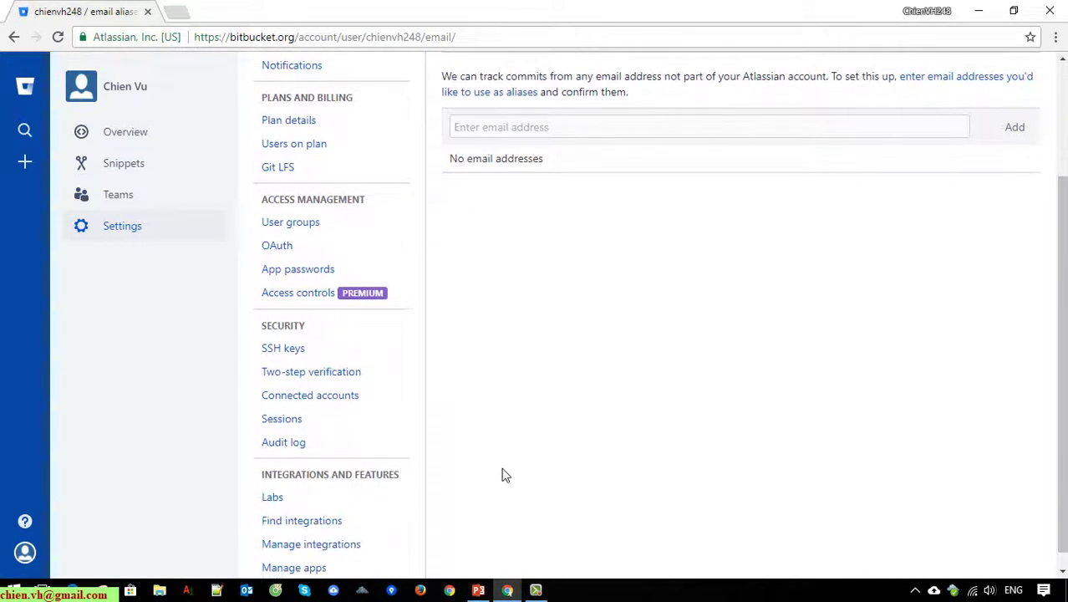
scroll(504, 473, down, 1)
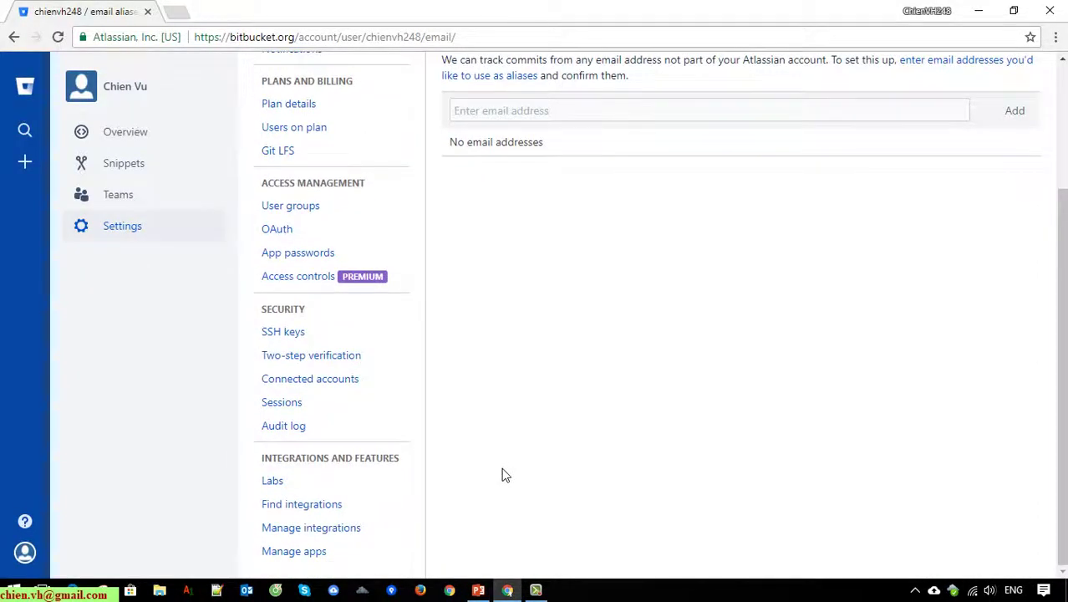
scroll(515, 439, up, 4)
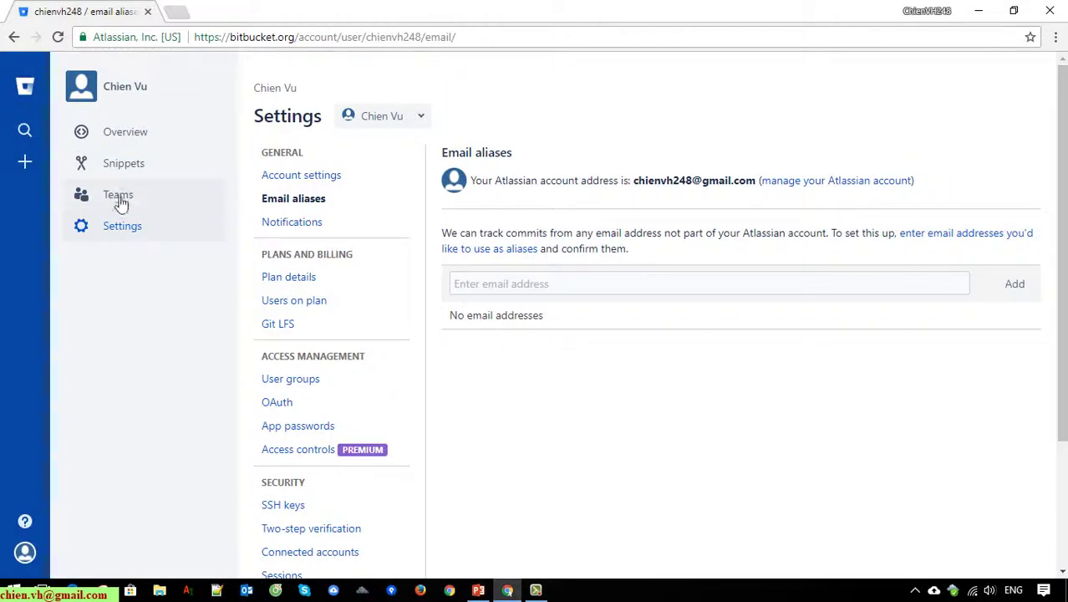
Step: Look through the profile's Overview, Snippets and Teams sections, and review the account settings again
click(132, 134)
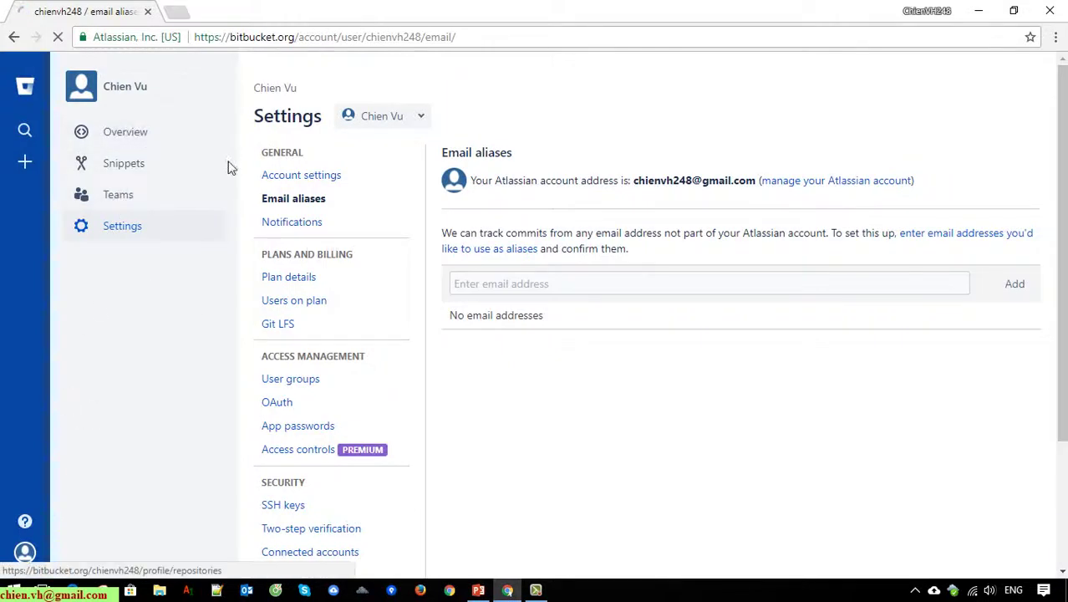
click(158, 171)
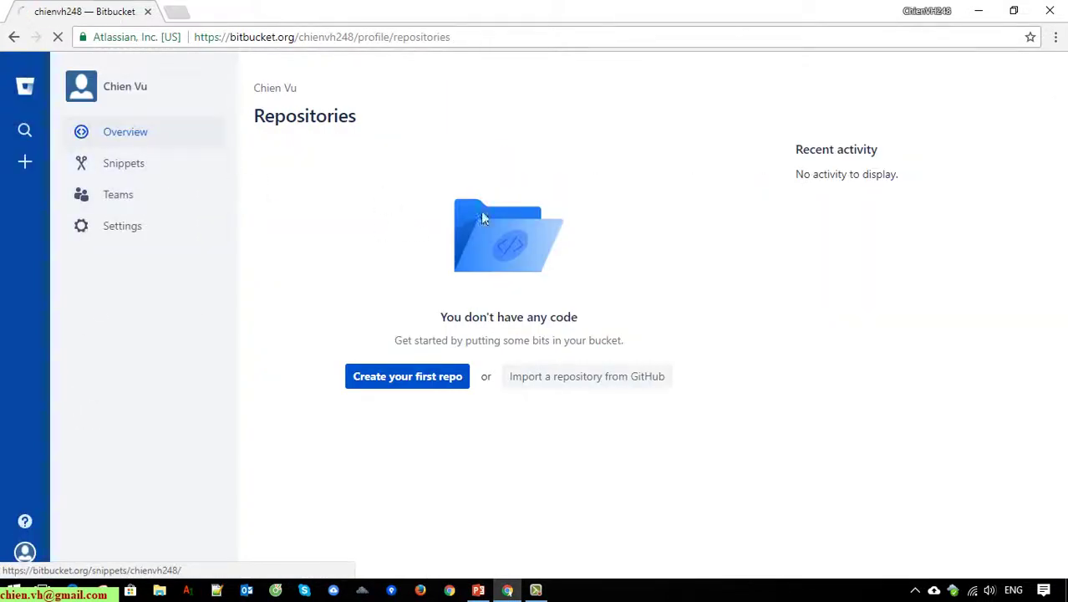
click(128, 200)
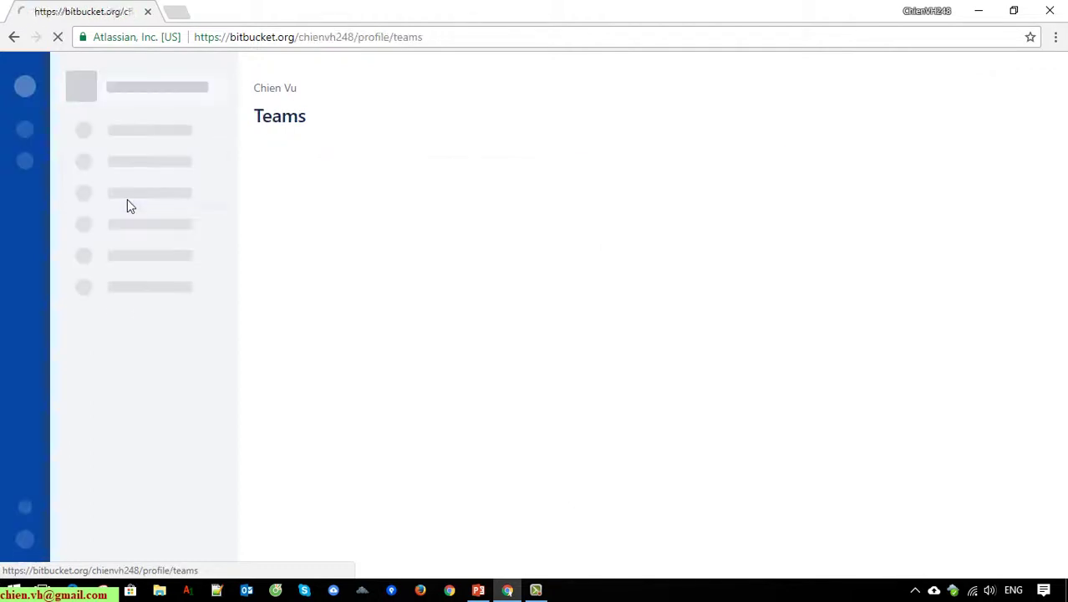
click(136, 232)
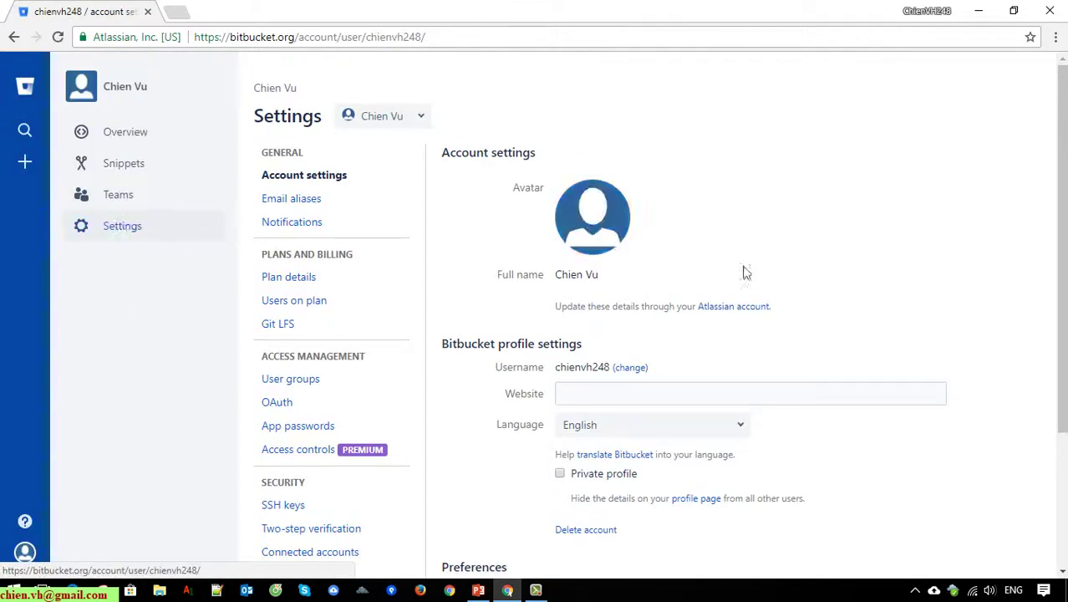
click(399, 122)
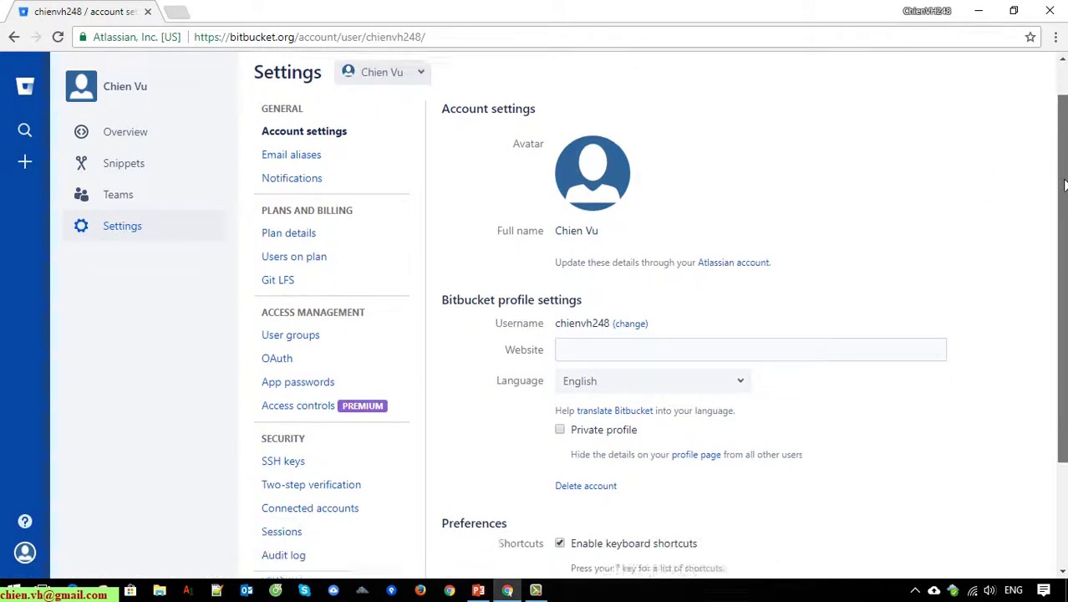
drag(1062, 145, 1062, 279)
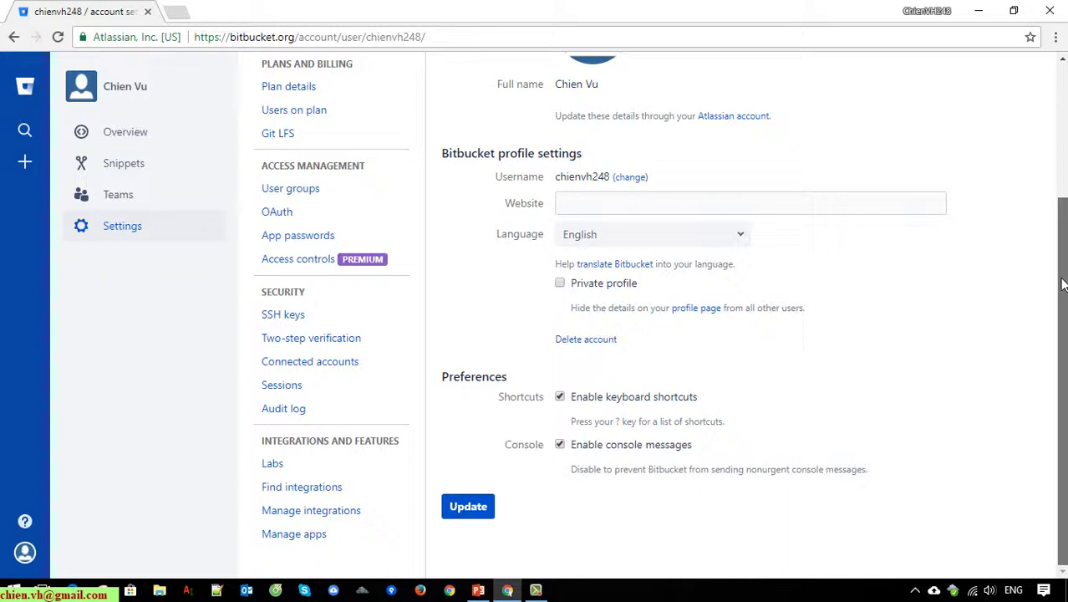
drag(1062, 283, 1028, 136)
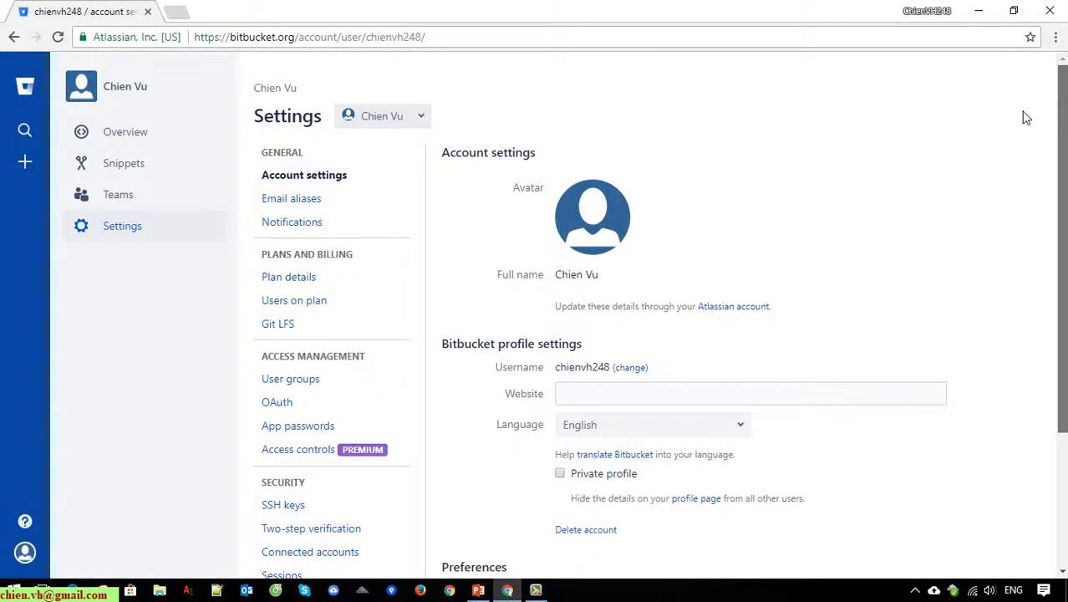
Step: View the Atlassian account's avatar and email address change options, and dismiss the avatar upload without choosing an image
click(590, 203)
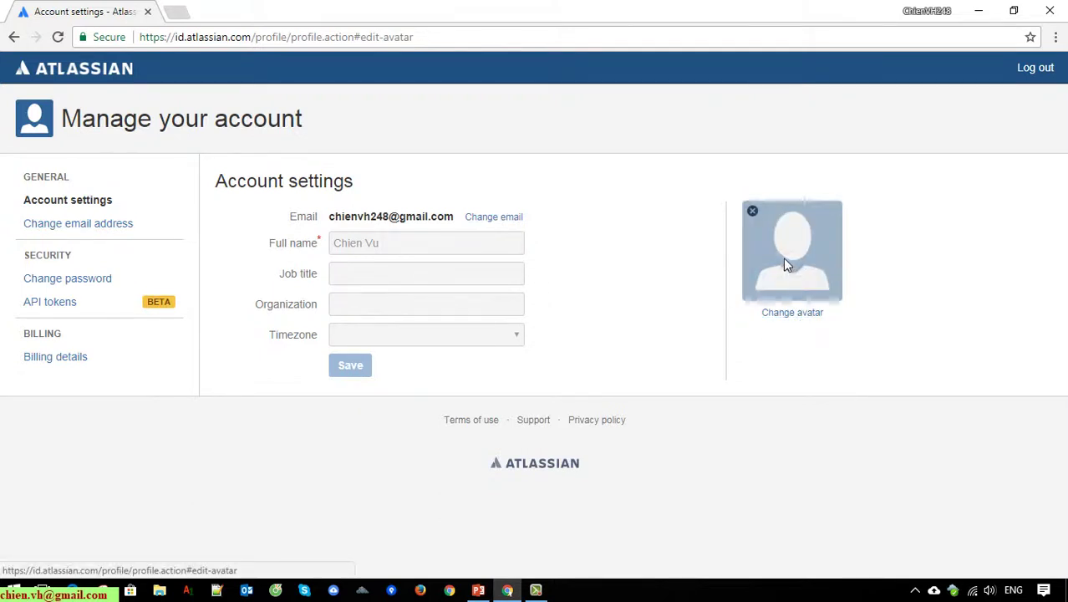
click(798, 314)
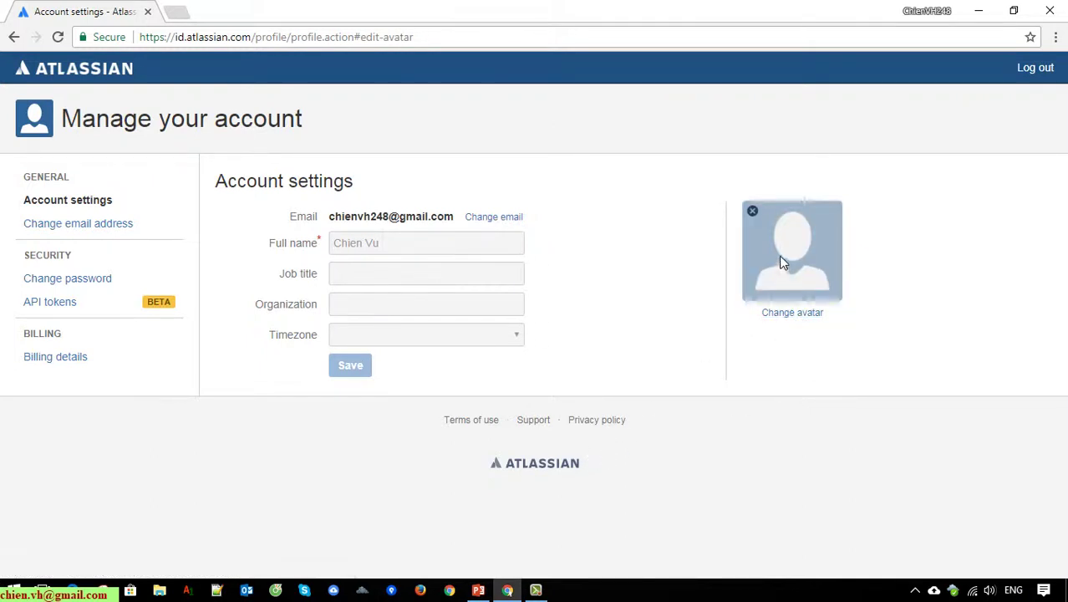
click(73, 223)
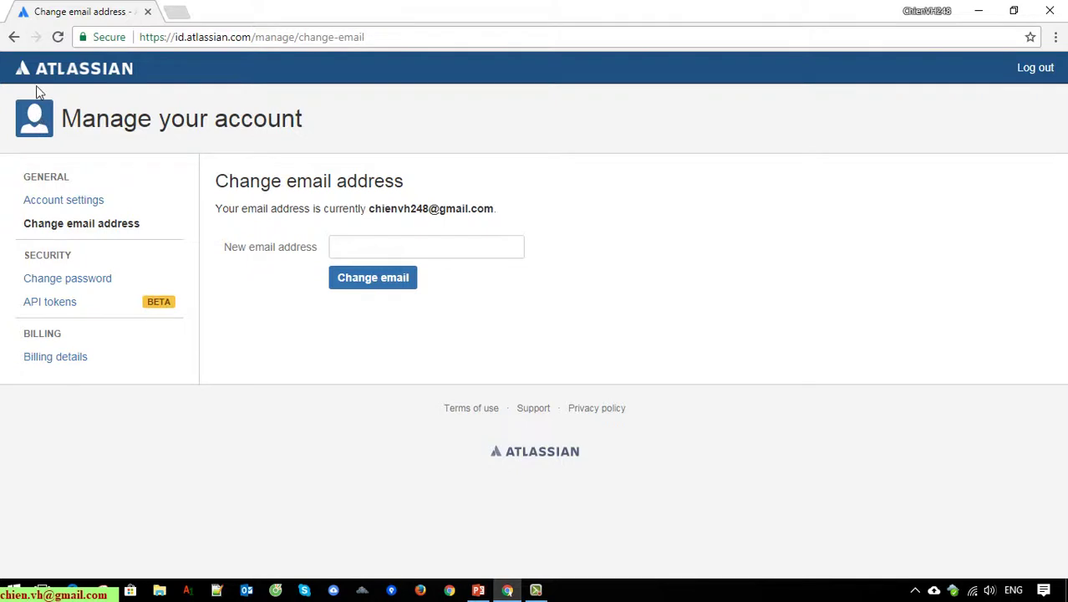
click(15, 37)
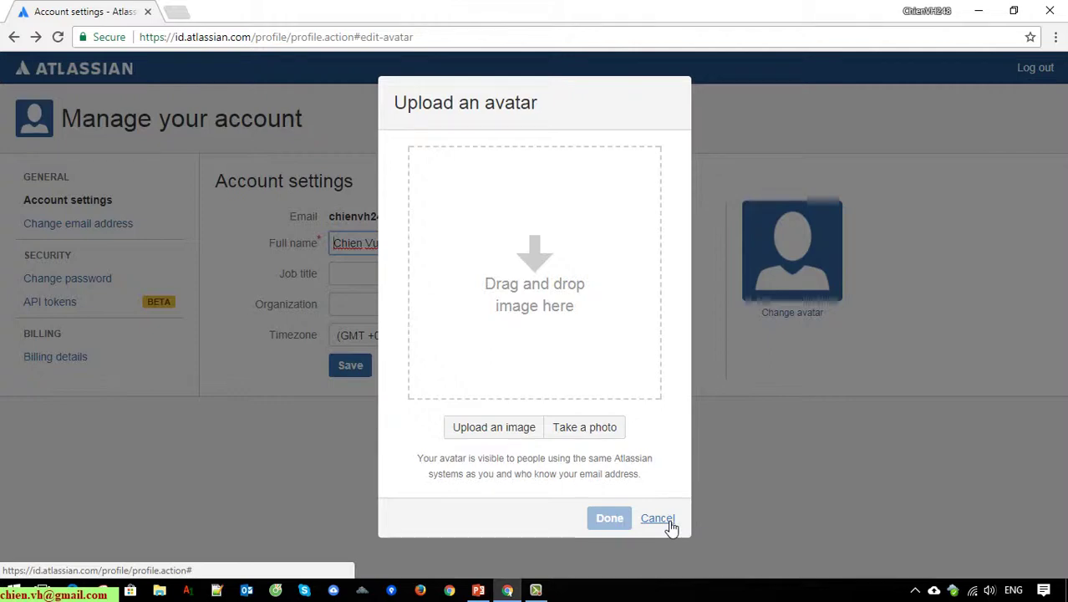
click(657, 518)
Step: Leave the Atlassian account page and return to the dashboard at bitbucket.org
click(14, 37)
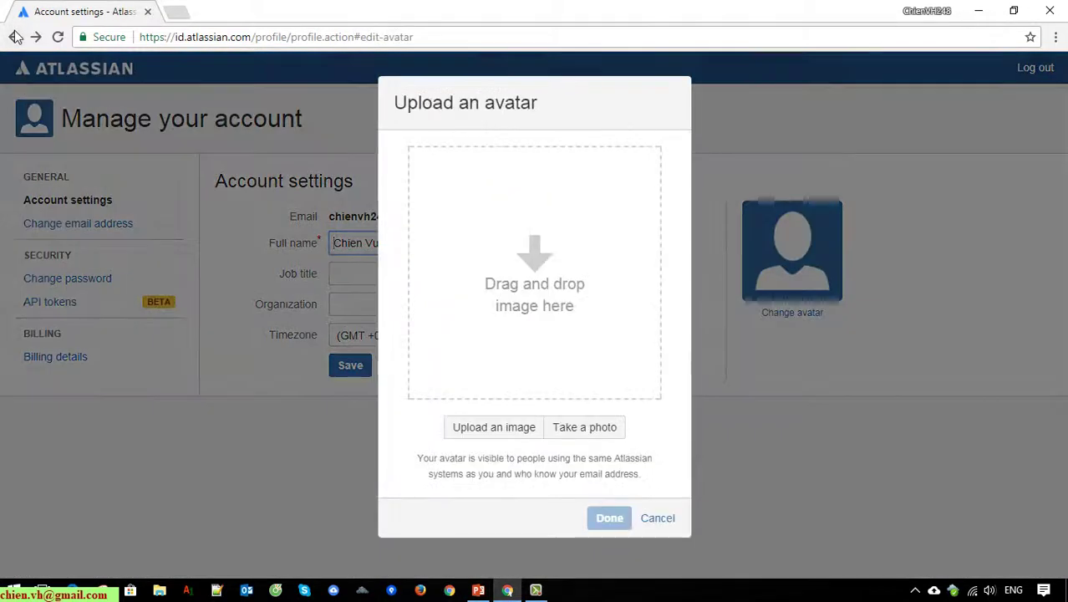
click(186, 36)
text(bitbucket.org)
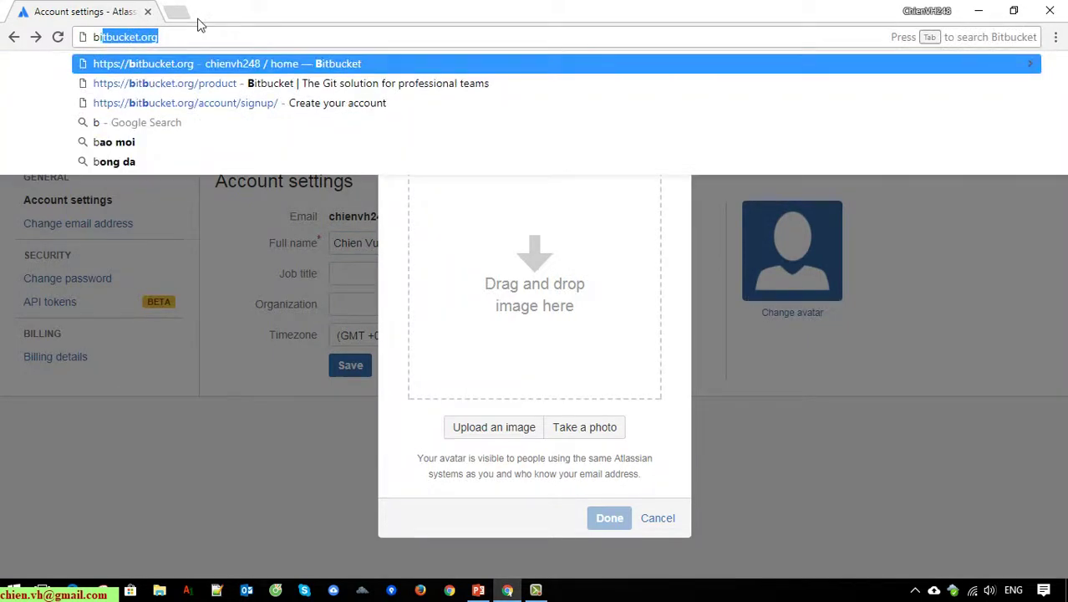
key(Return)
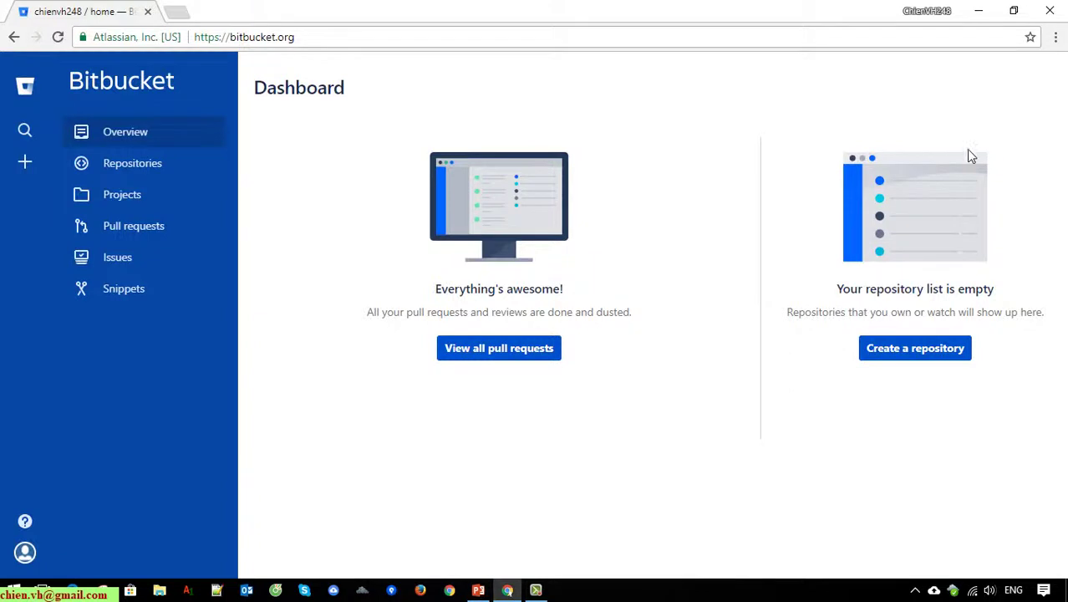
Step: Open the project creation form from the Projects section, check its admin notice and Owner choices, and return to the dashboard
click(159, 167)
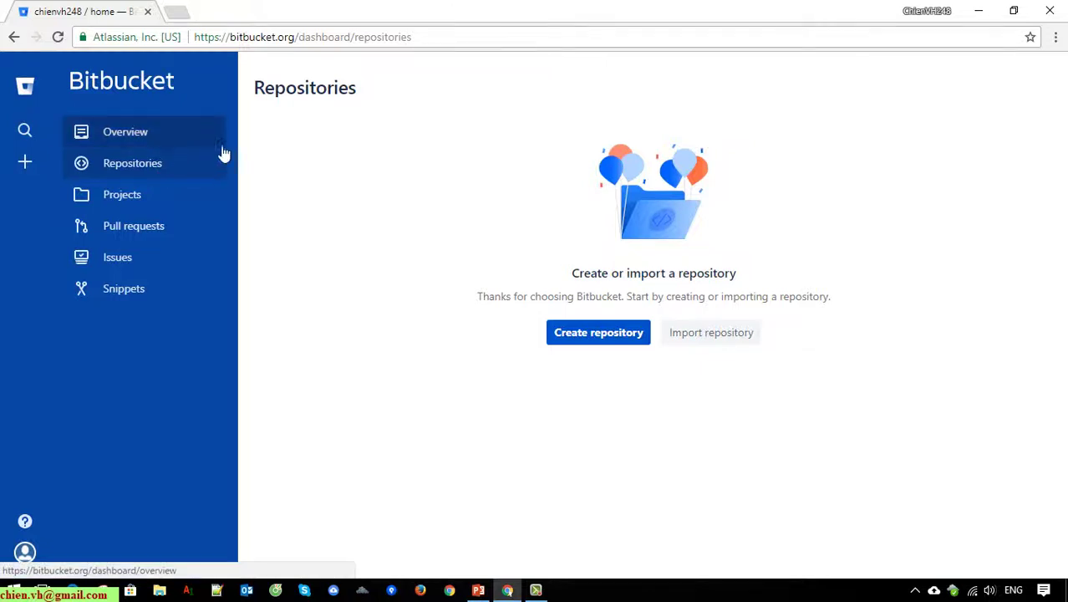
click(132, 197)
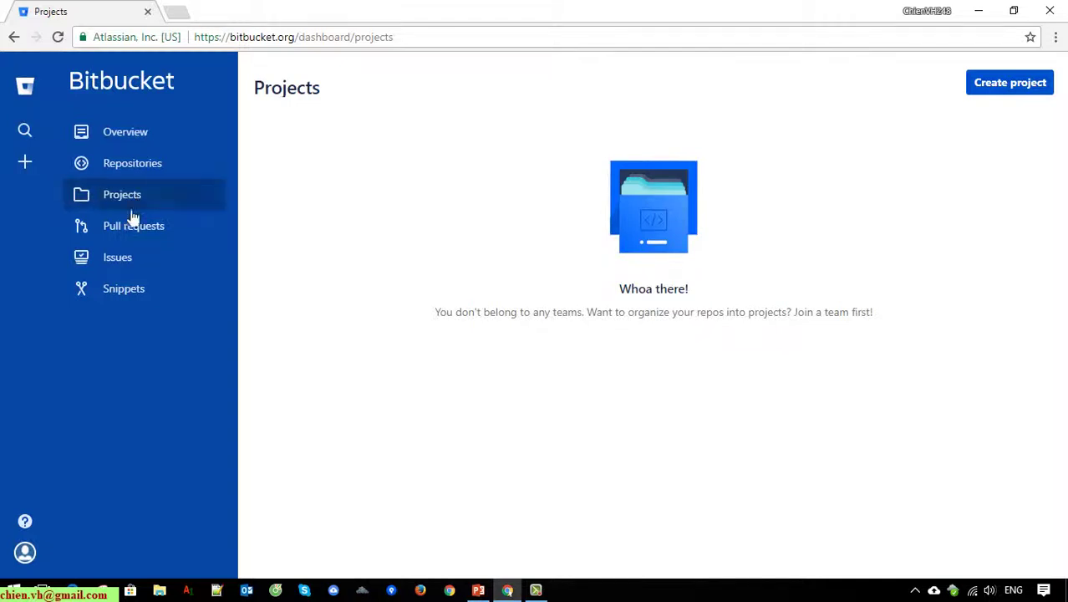
click(1024, 84)
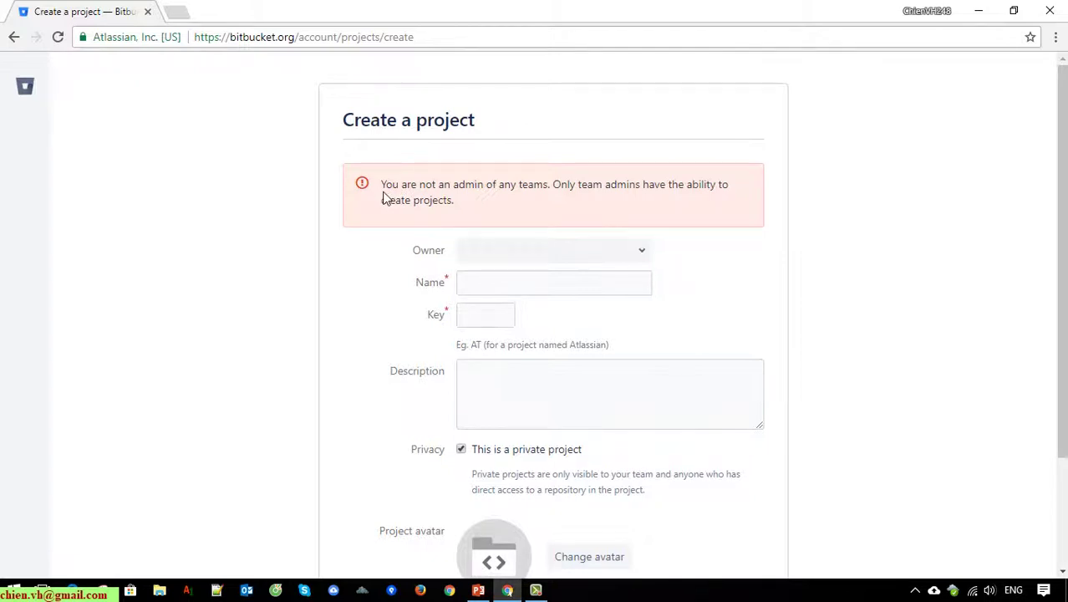
drag(378, 184, 544, 208)
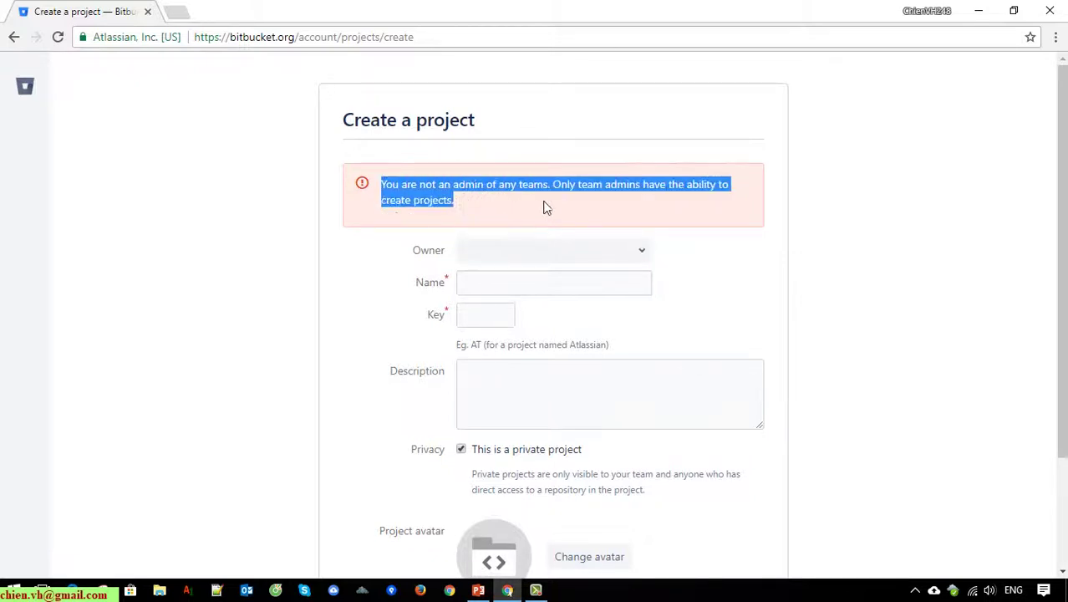
click(633, 252)
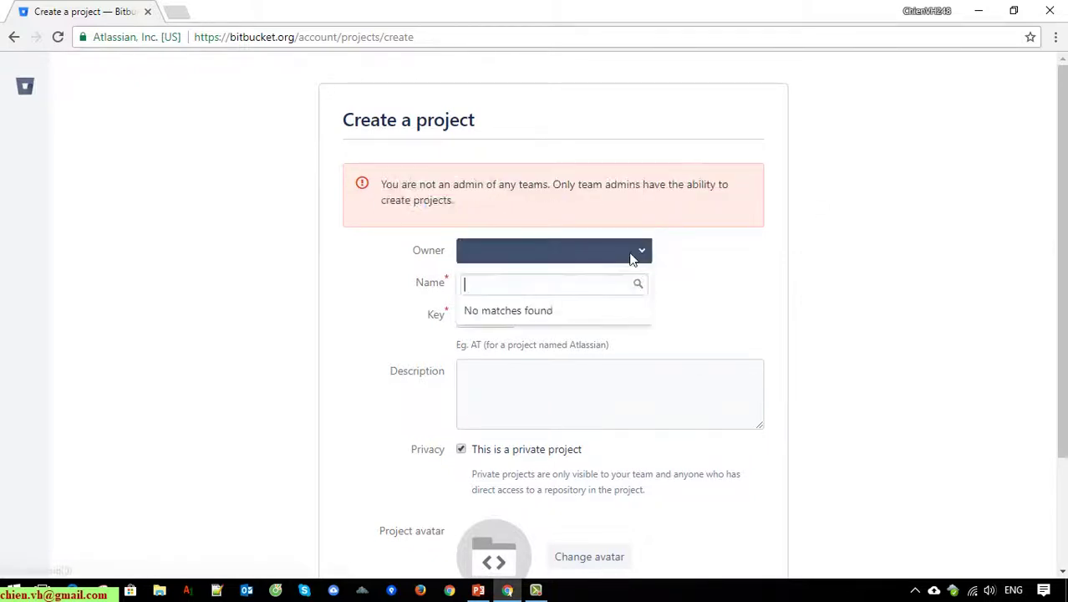
click(635, 259)
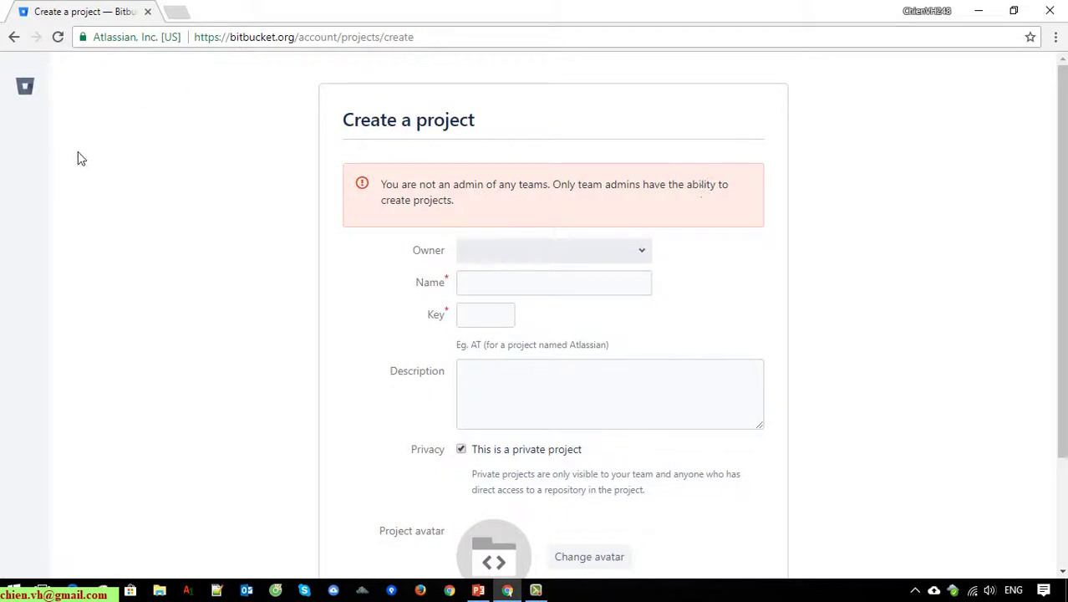
click(26, 87)
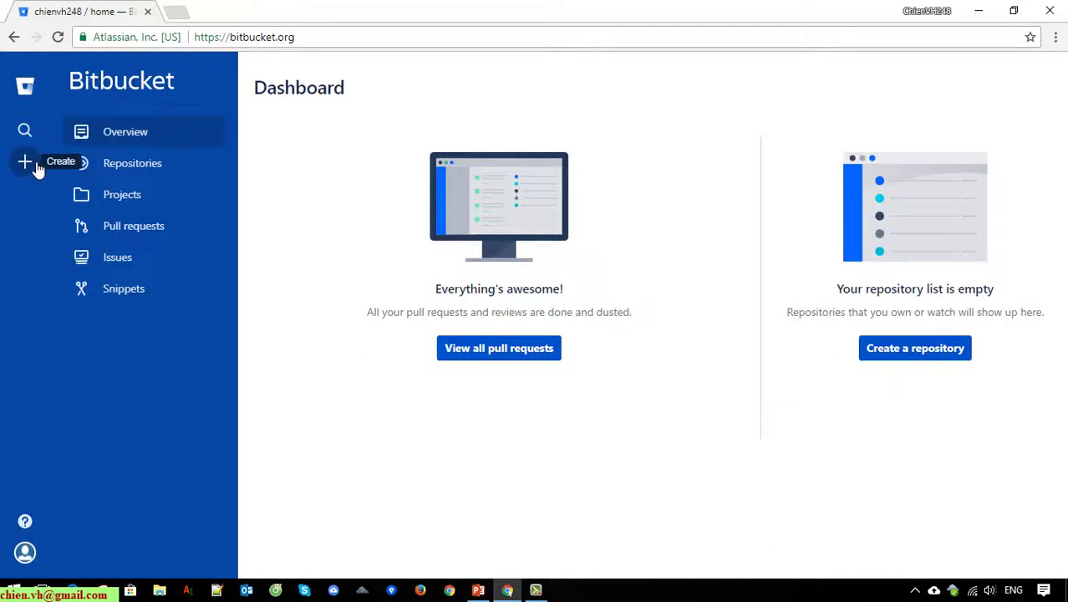
Step: Create a team named with the account owner's first name followed by "_Team", using the matching team ID
click(25, 163)
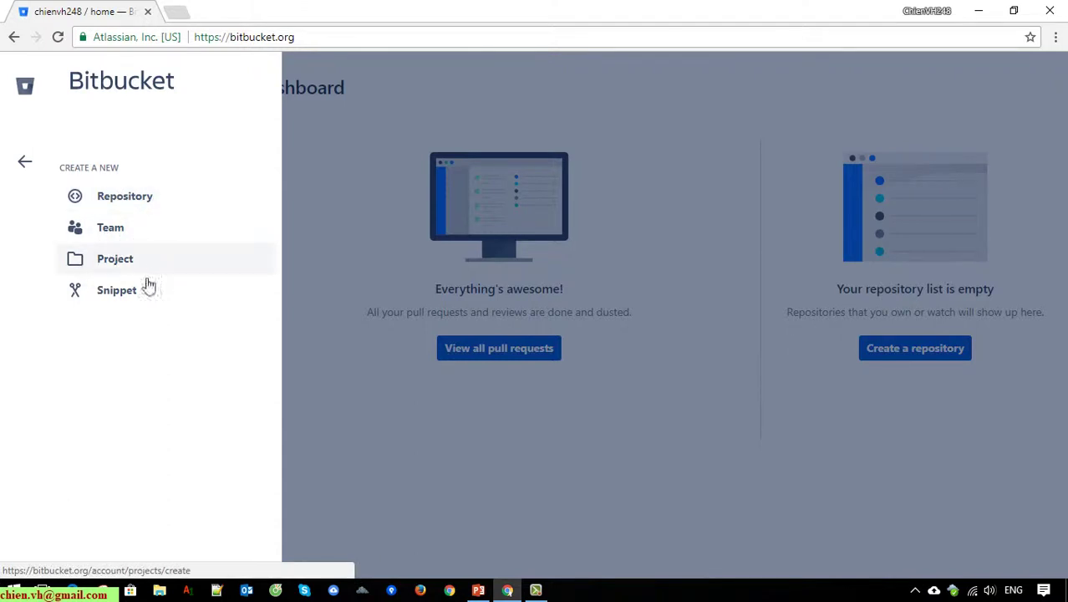
click(112, 232)
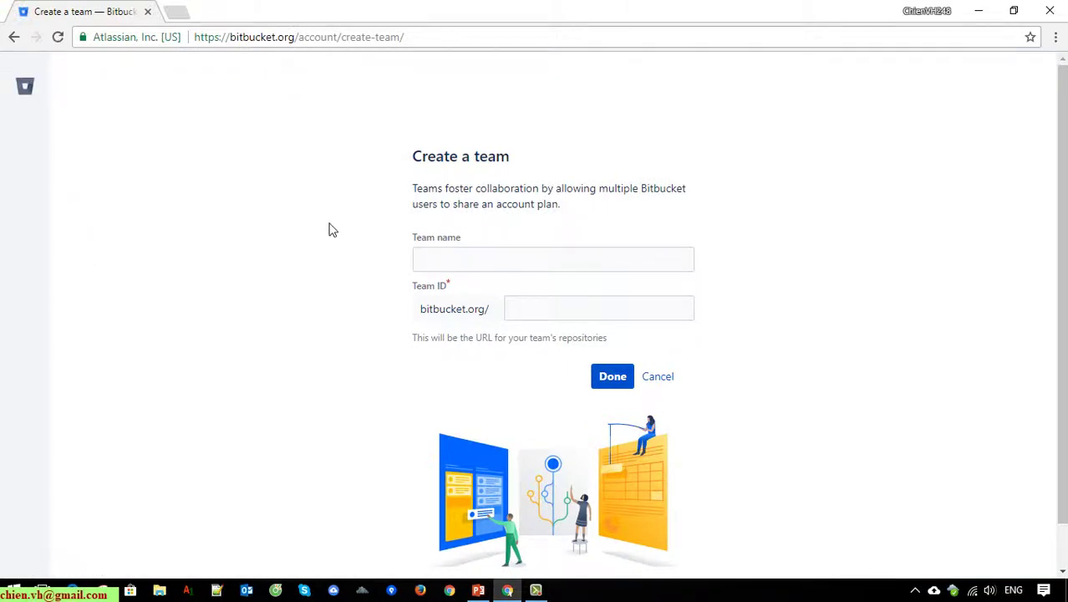
click(490, 262)
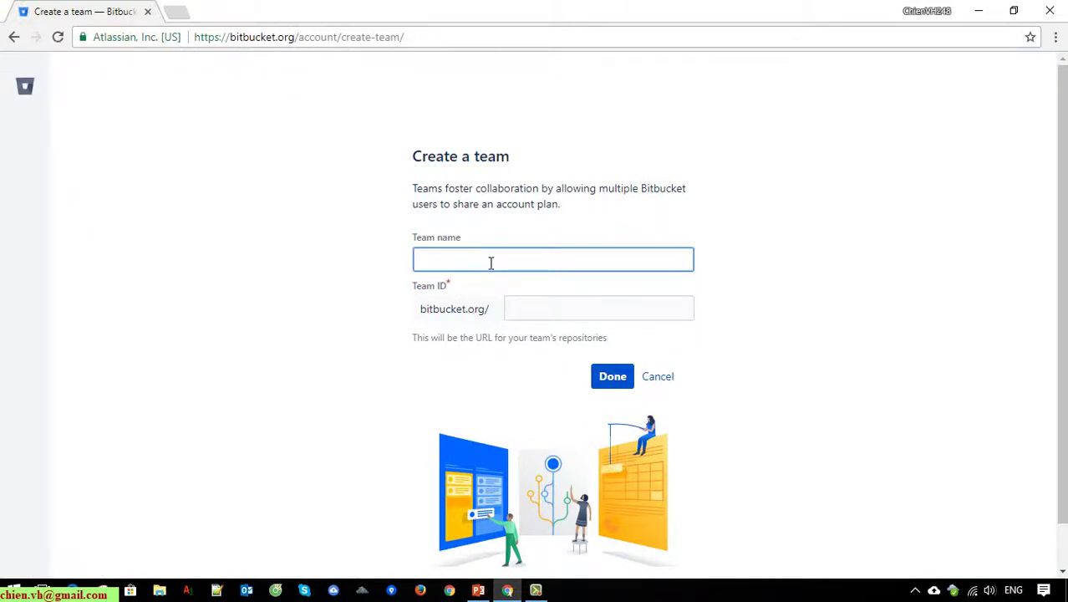
text(Chien_)
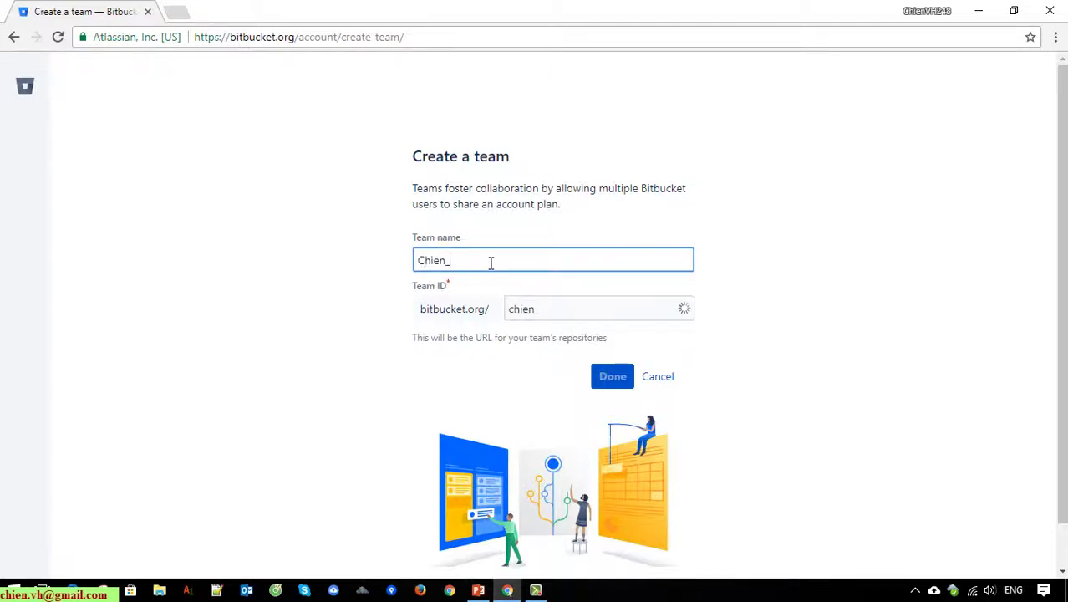
text(Team)
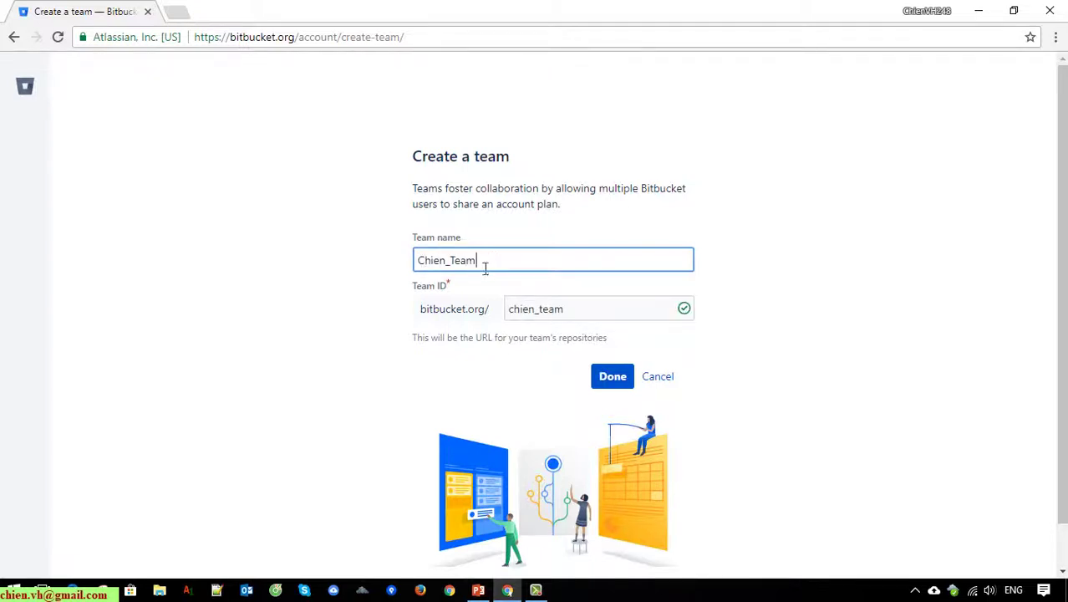
click(623, 378)
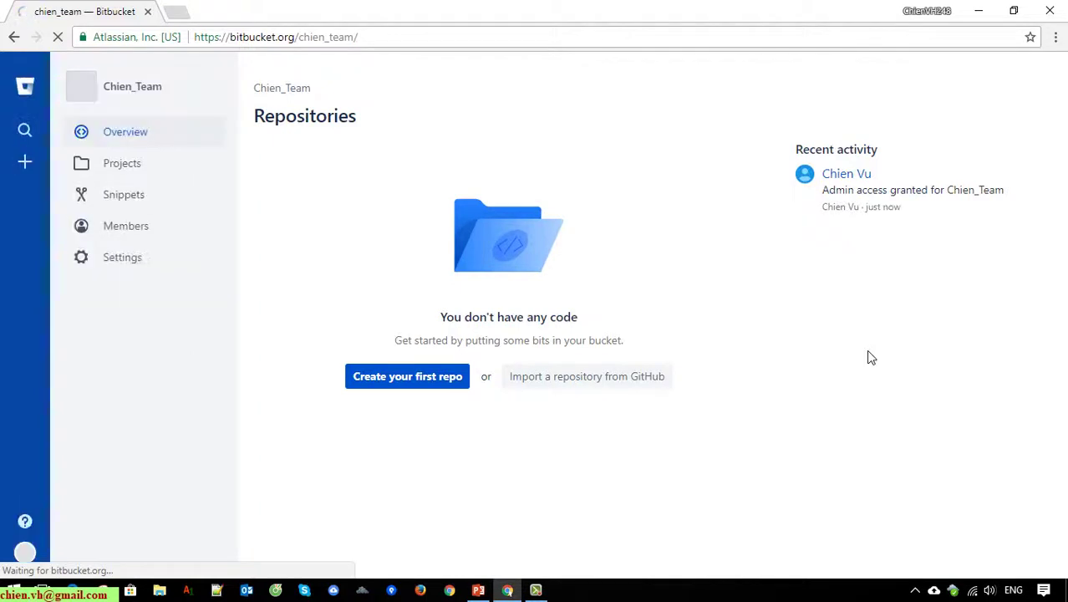
Step: Start a new project owned by the team and name it "Dot Net Project", using the suggested key
click(26, 164)
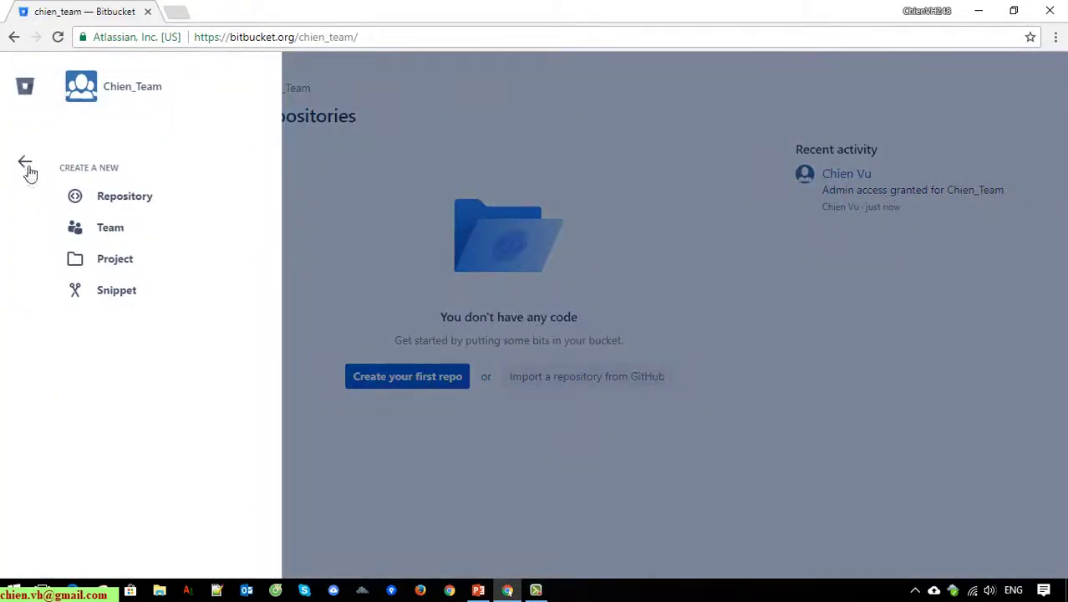
click(125, 267)
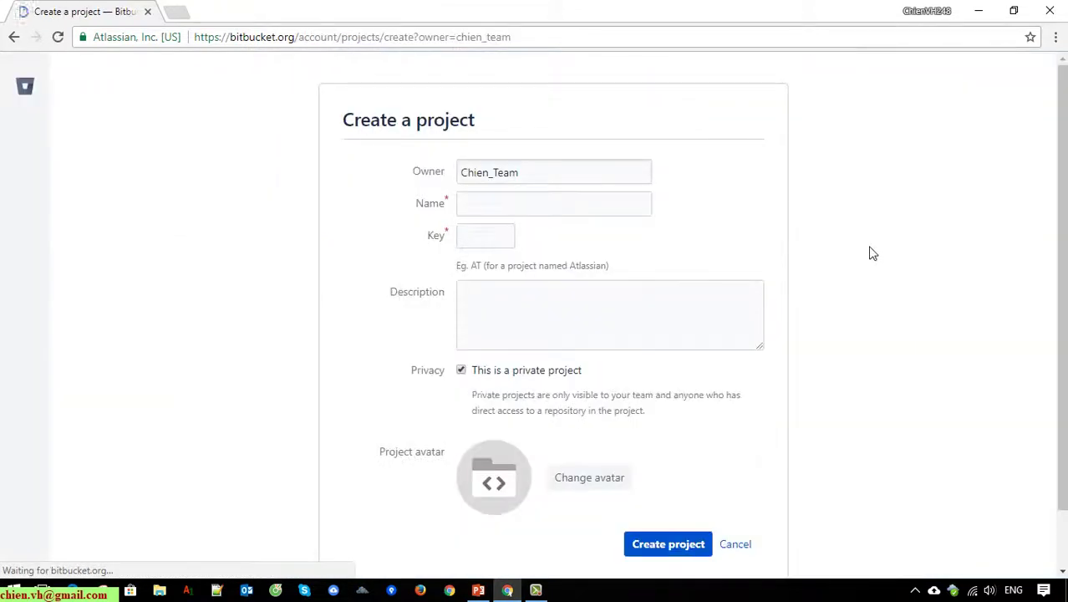
click(544, 207)
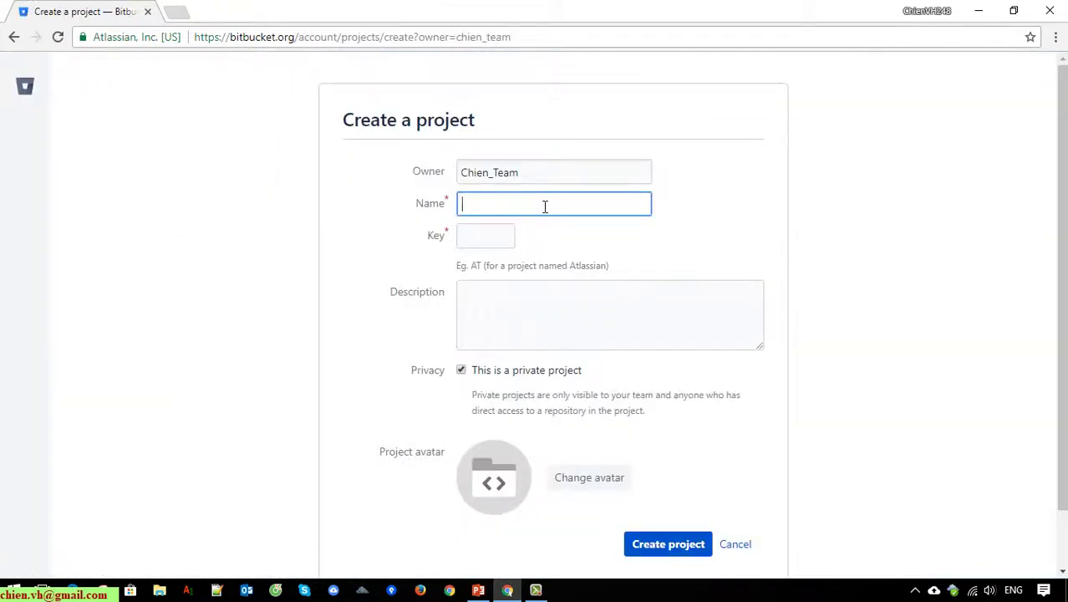
text(>)
key(BackSpace)
text(Dot Net Project)
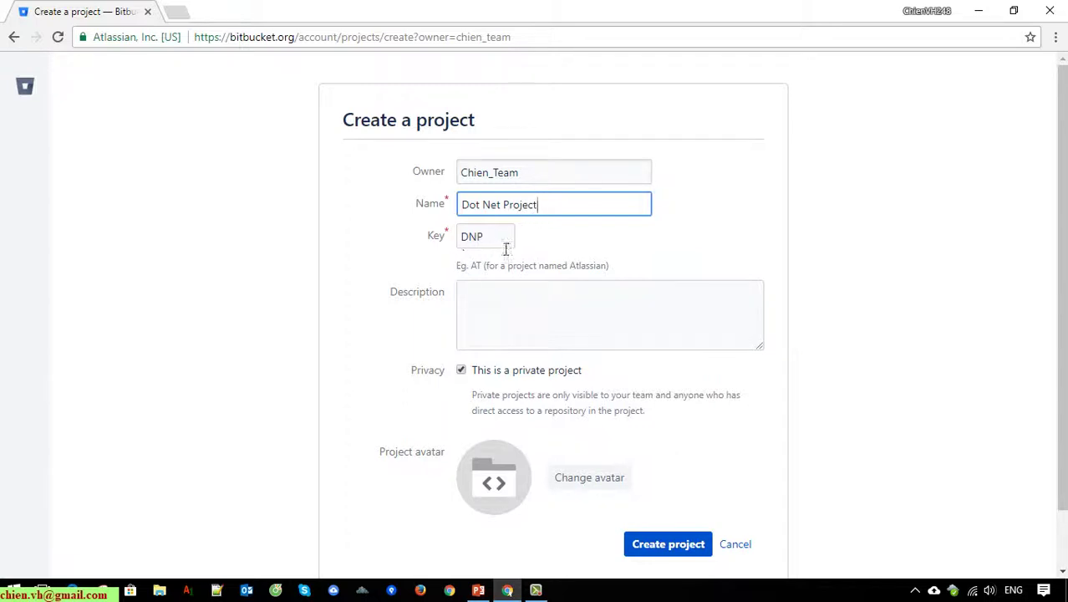
key(Tab)
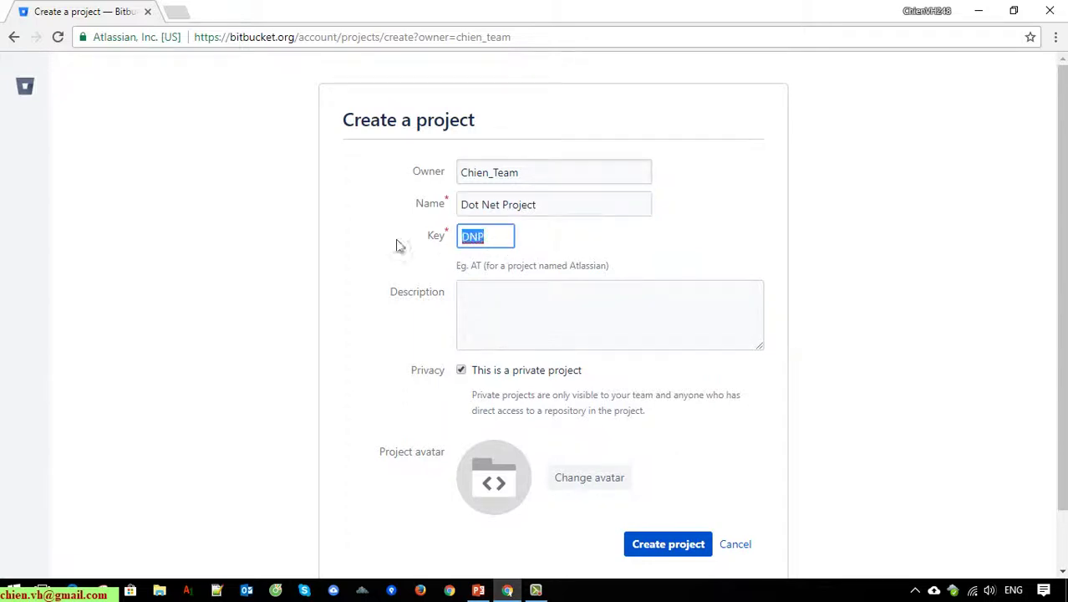
click(502, 241)
double_click(477, 241)
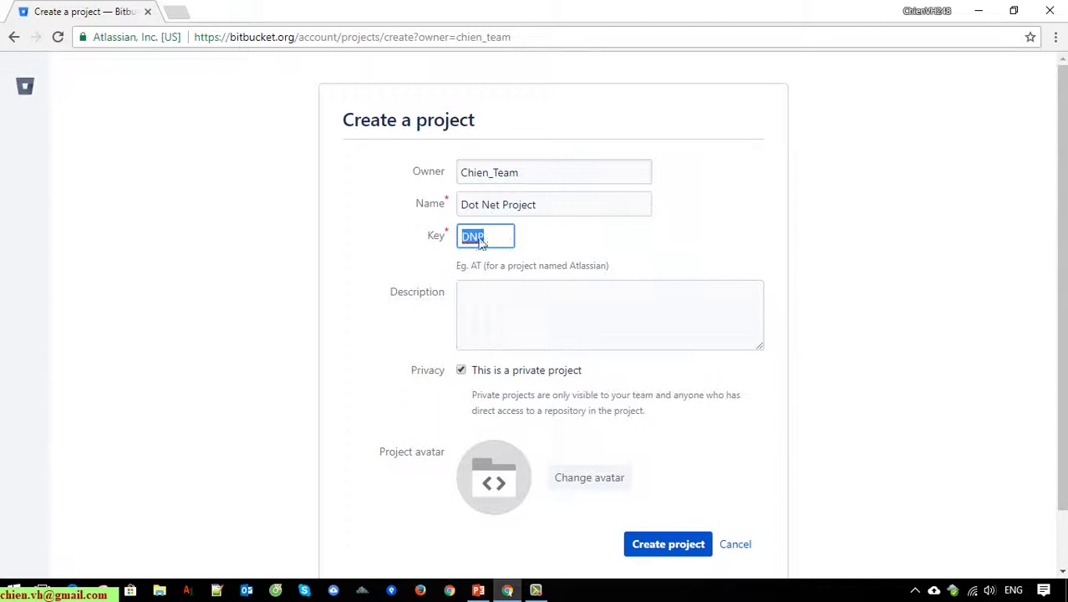
click(558, 202)
key(ctrl+a)
click(896, 269)
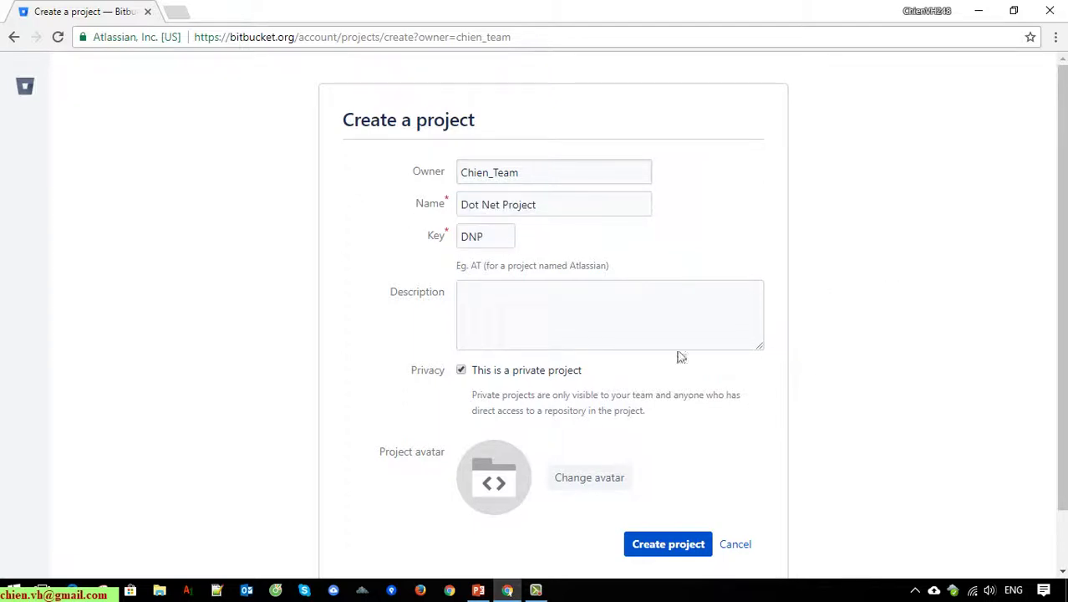
Step: Describe the project as "This is the .net projects" and create it as a private project
click(648, 326)
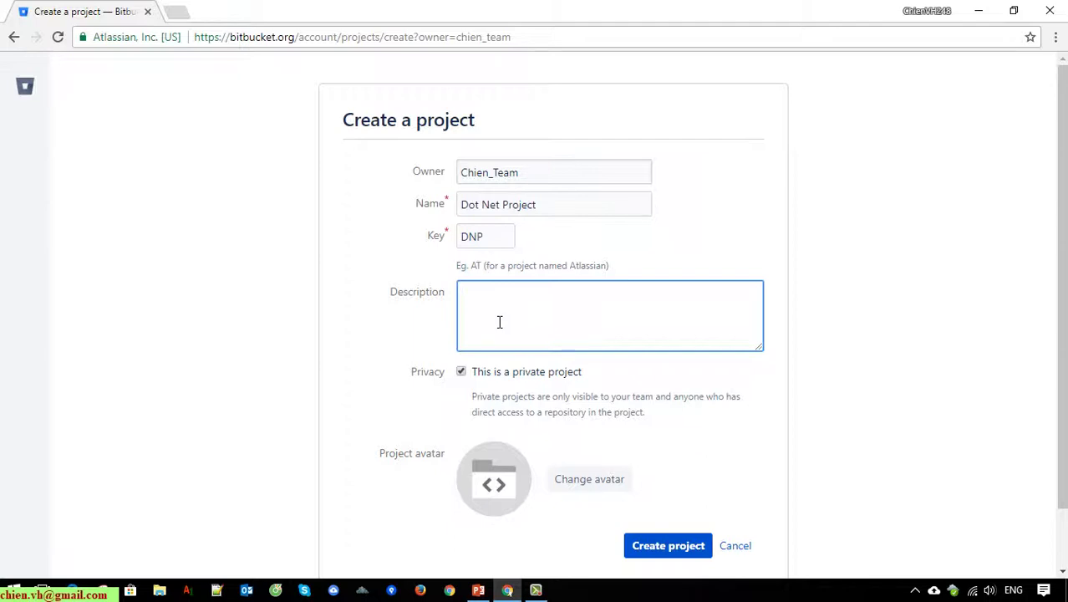
text(This is the)
text(net projec)
key(BackSpace)
key(BackSpace)
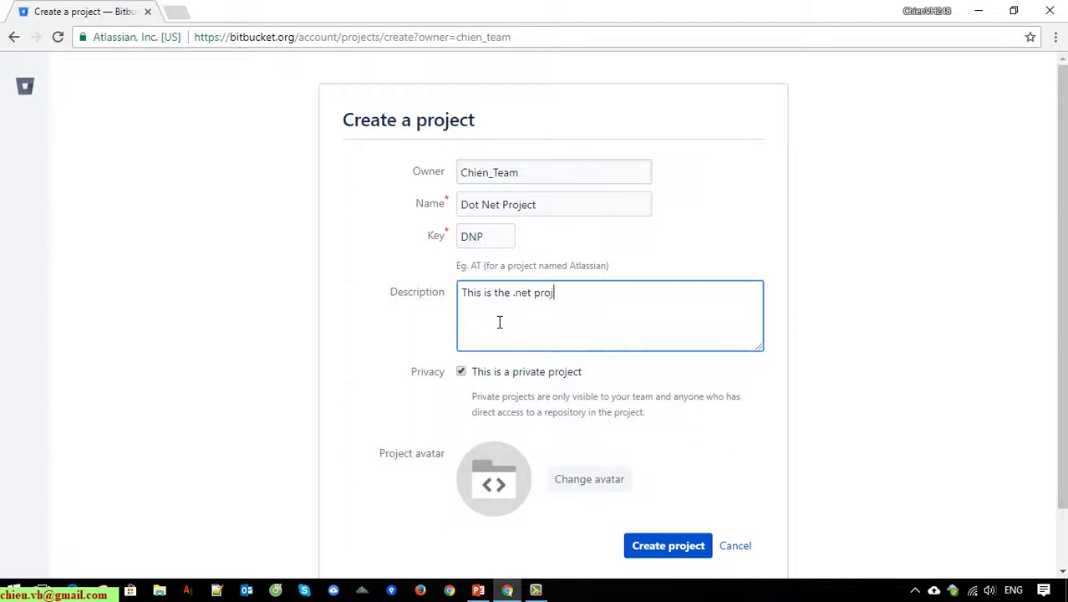
text(ects)
scroll(768, 437, down, 1)
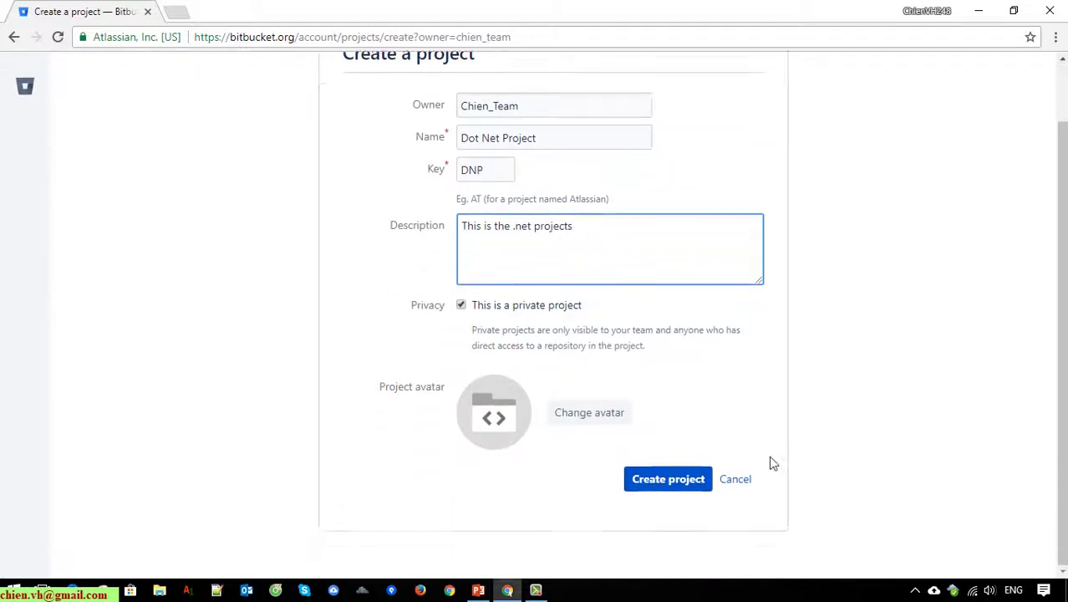
click(674, 483)
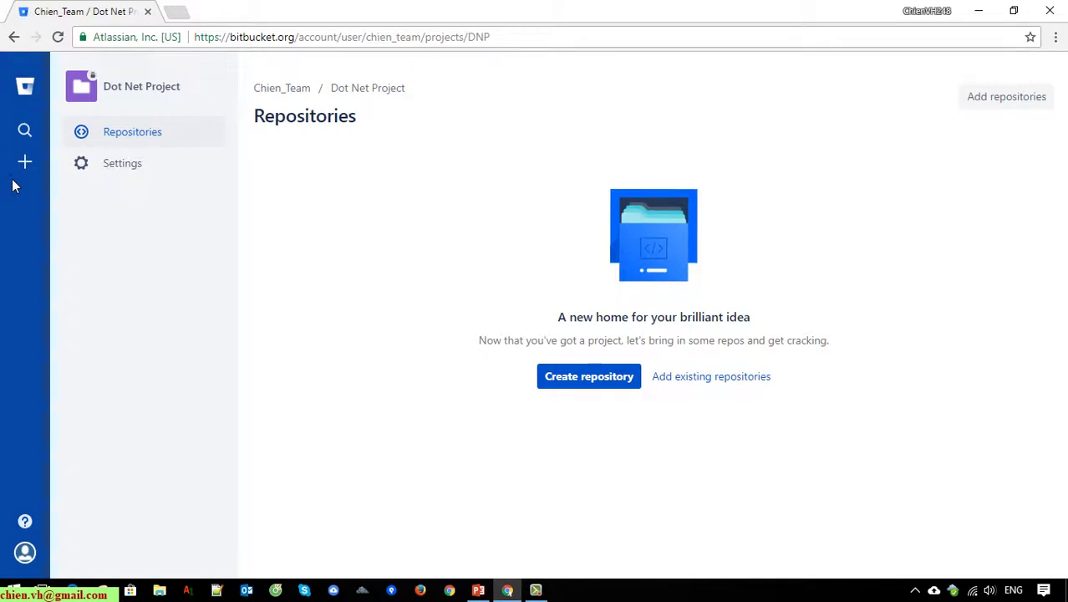
Step: View the new project in the dashboard's Projects list, and open the repository creation form from the Repositories section
click(25, 89)
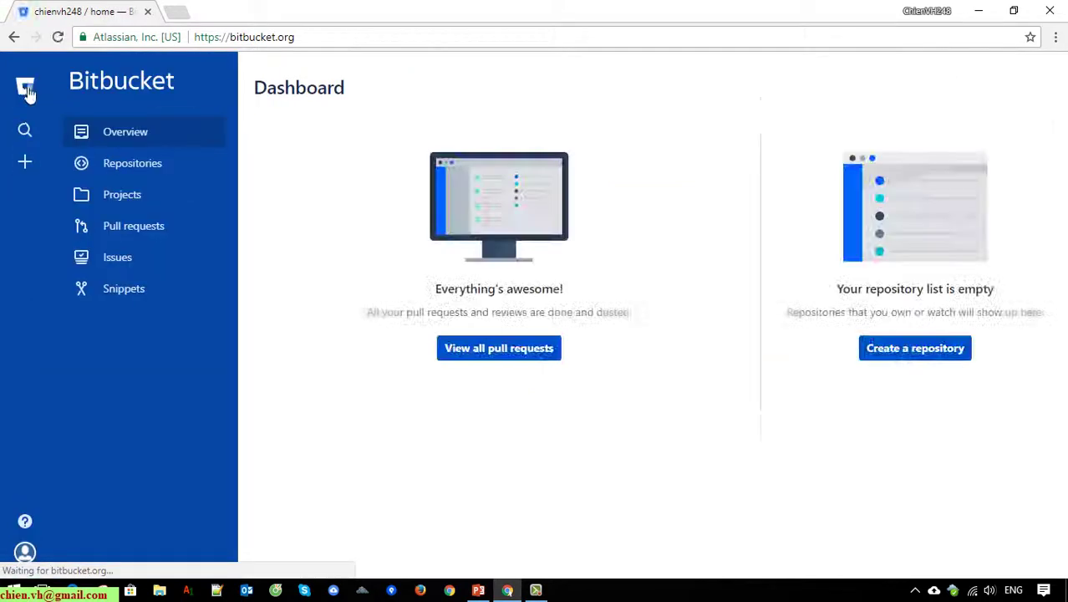
click(125, 201)
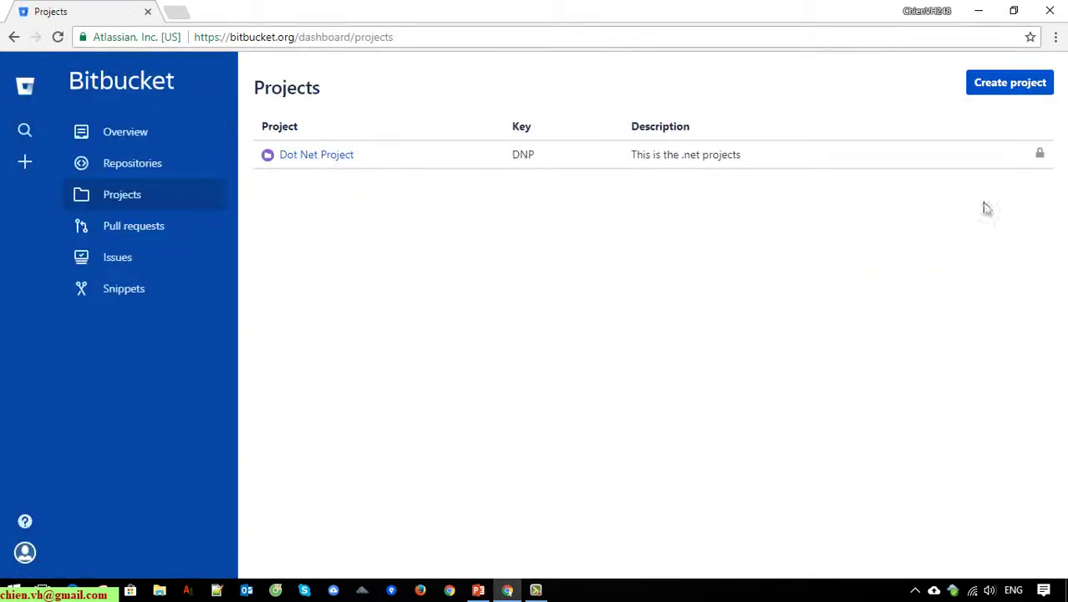
click(138, 169)
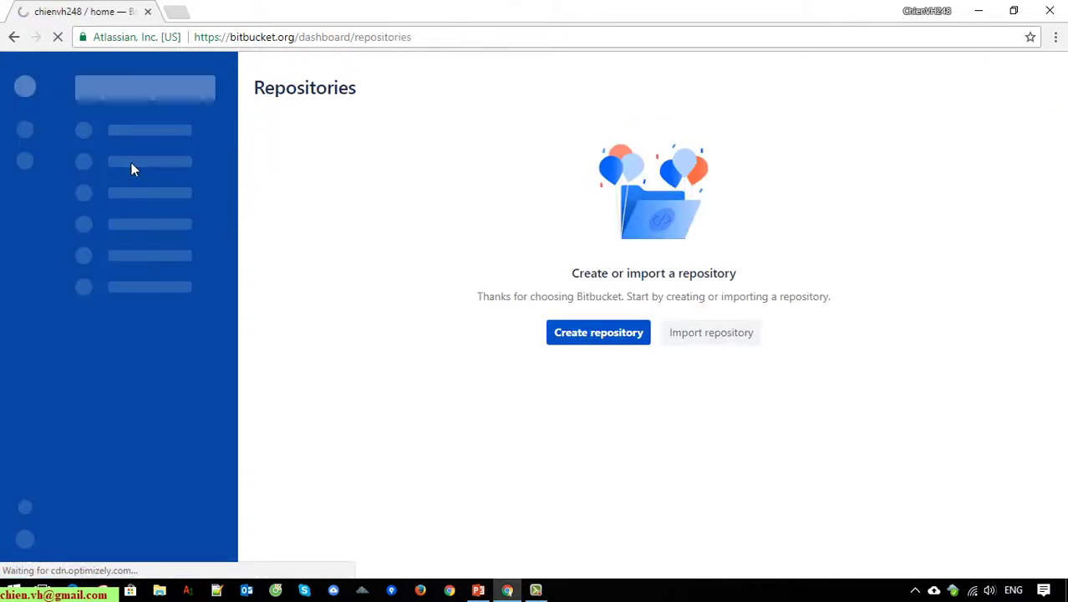
click(607, 336)
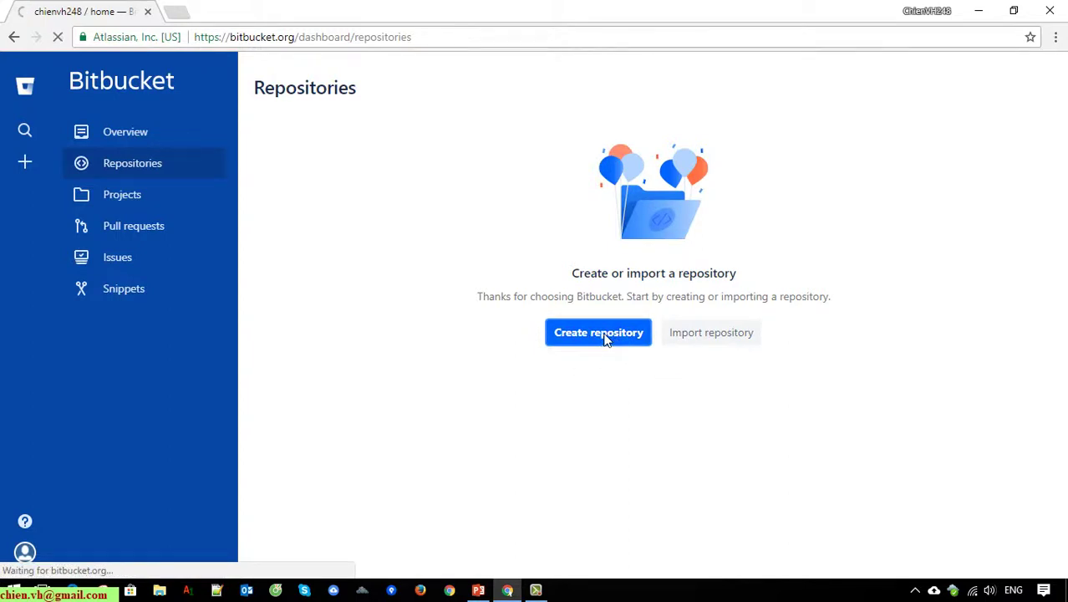
Step: Review the Owner choices for the new repository, keeping the personal account selected
click(660, 171)
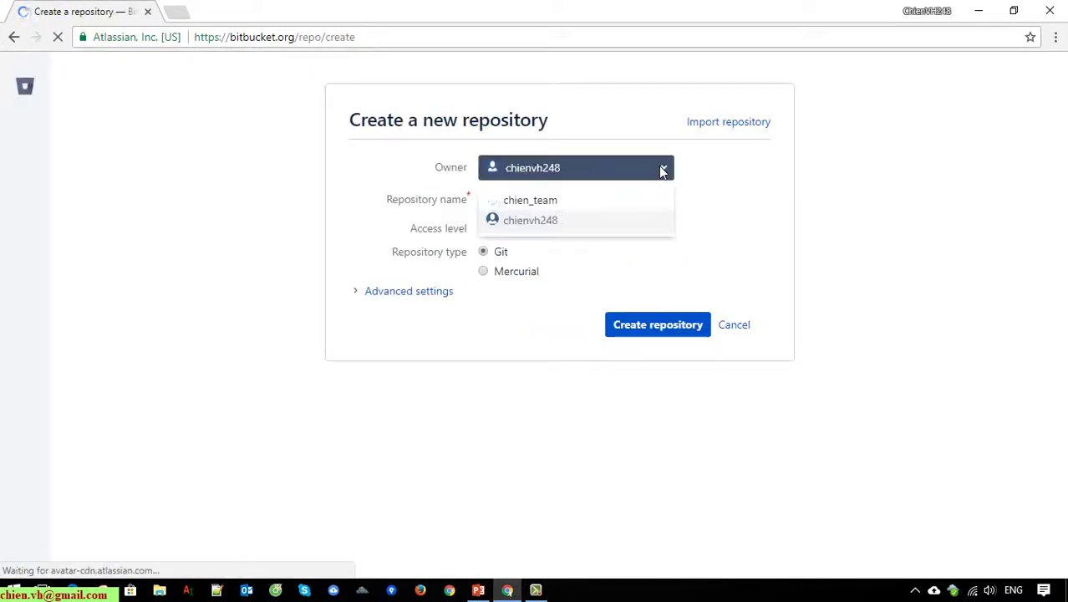
click(662, 170)
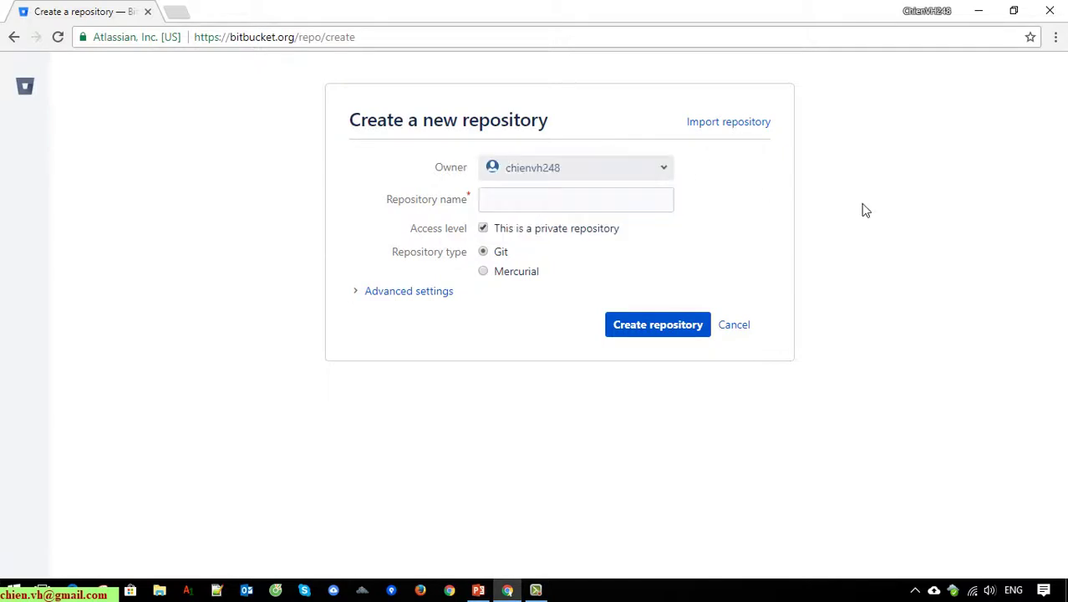
click(637, 167)
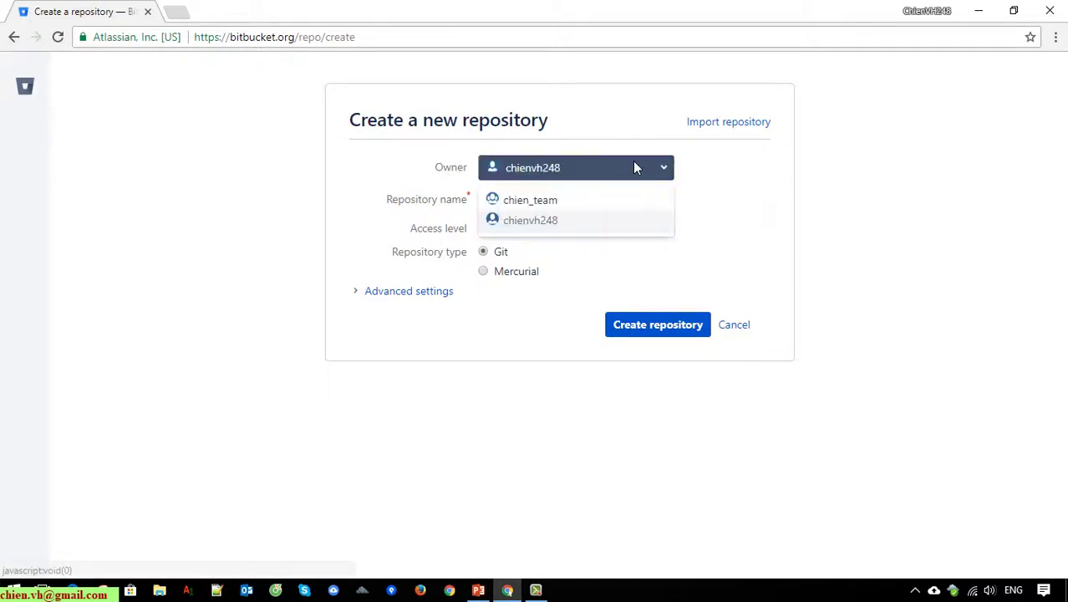
click(557, 222)
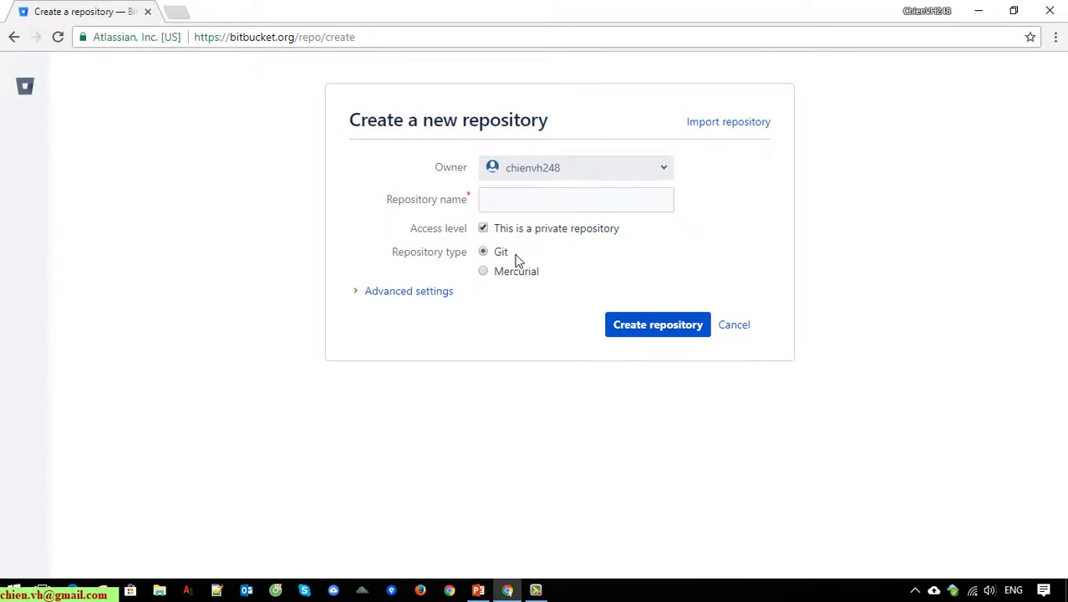
Step: Set the new repository's owner to the team and assign it to Dot Net Project
click(633, 173)
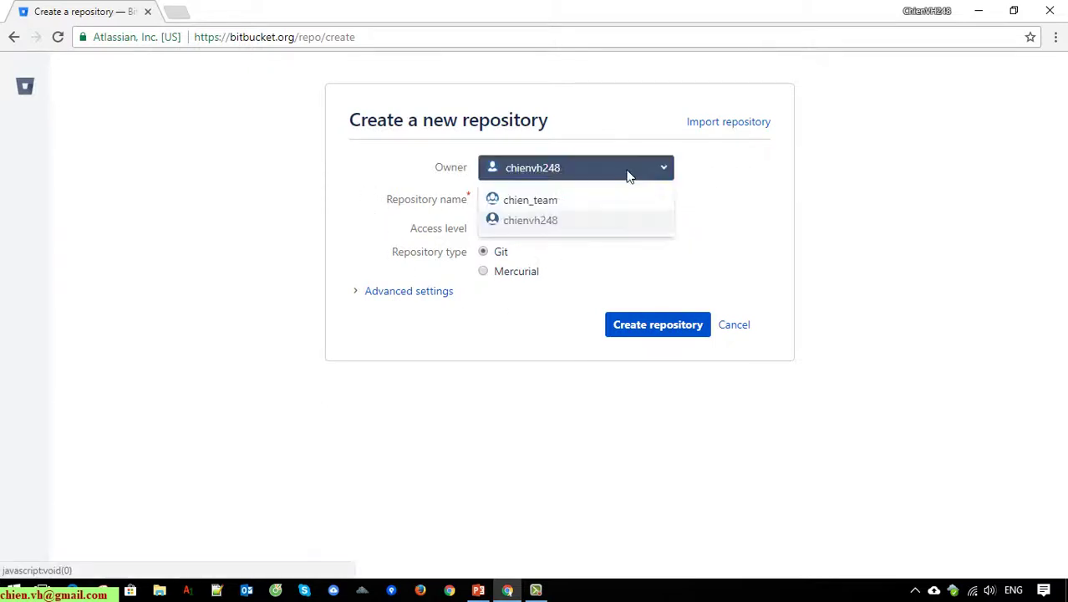
click(562, 203)
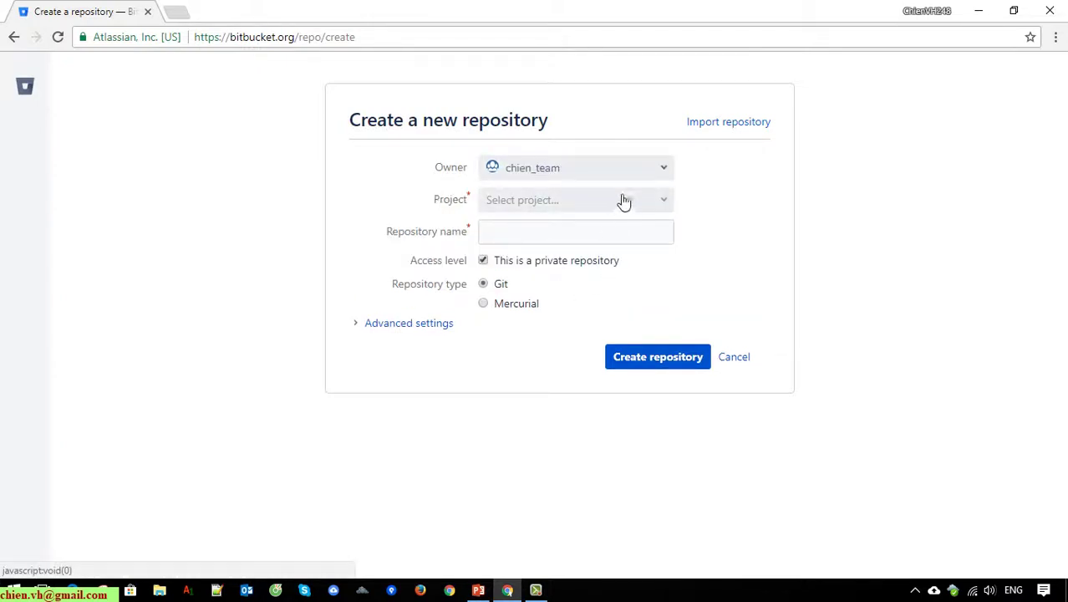
click(656, 192)
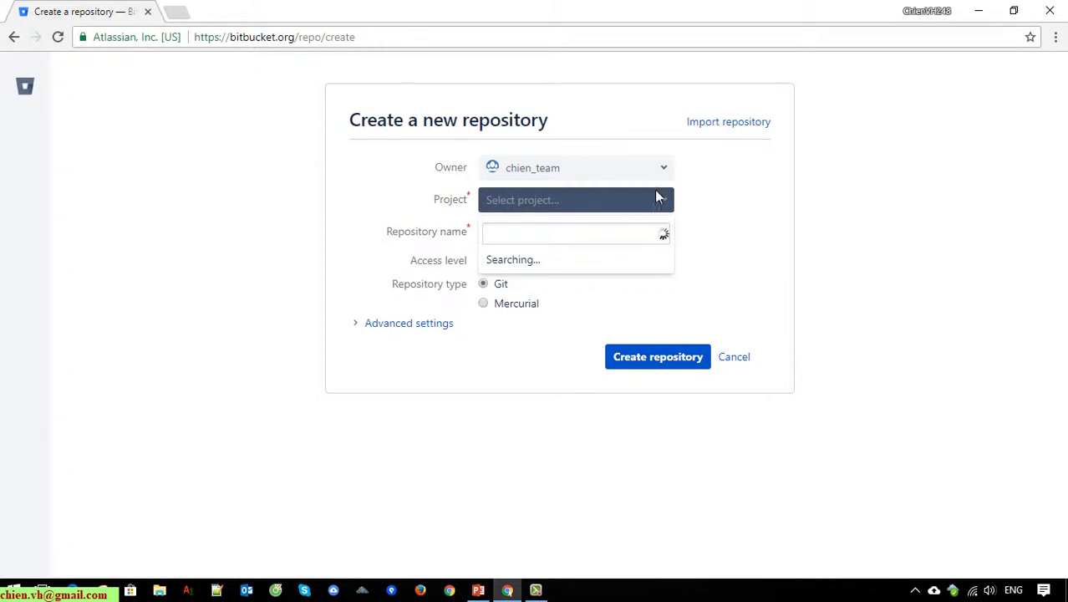
click(542, 264)
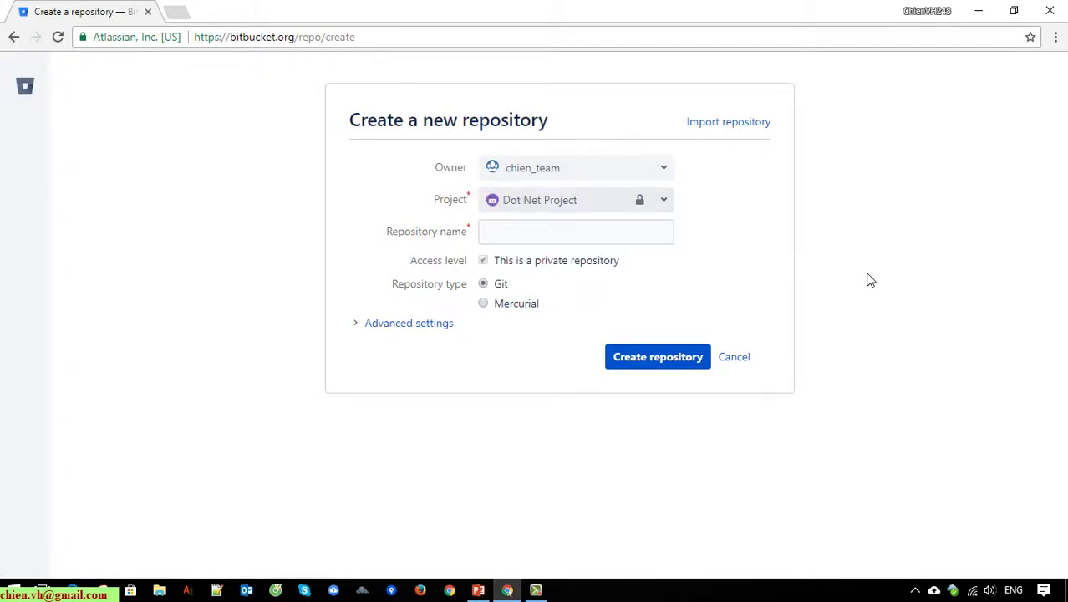
Step: Name the new repository "Project dotnet 1"
click(538, 241)
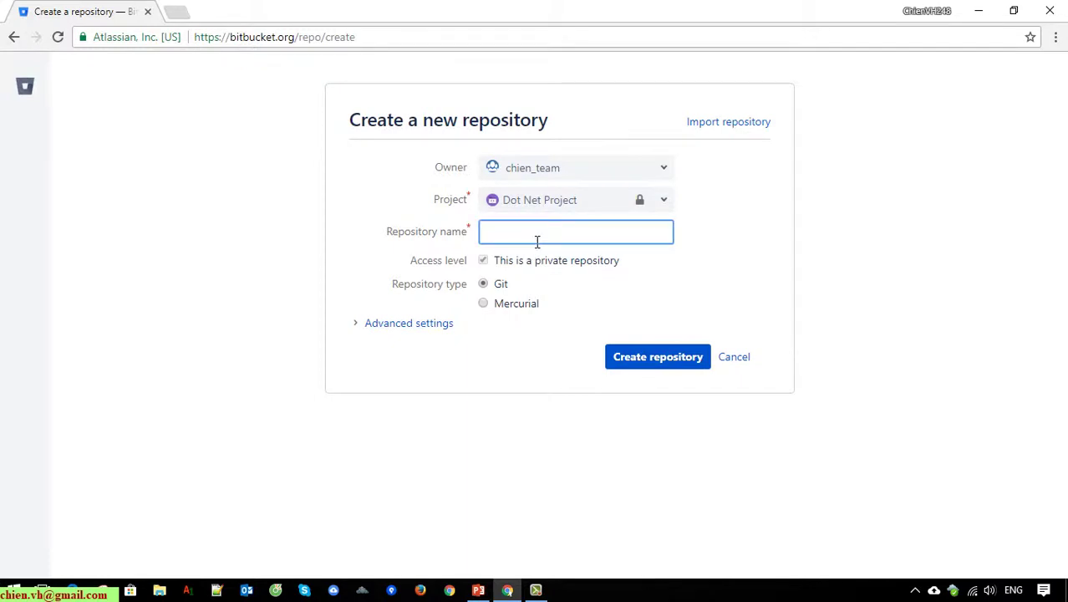
text(Proje)
text(ct No)
key(BackSpace)
text(dotnet on)
key(BackSpace)
key(BackSpace)
text(1)
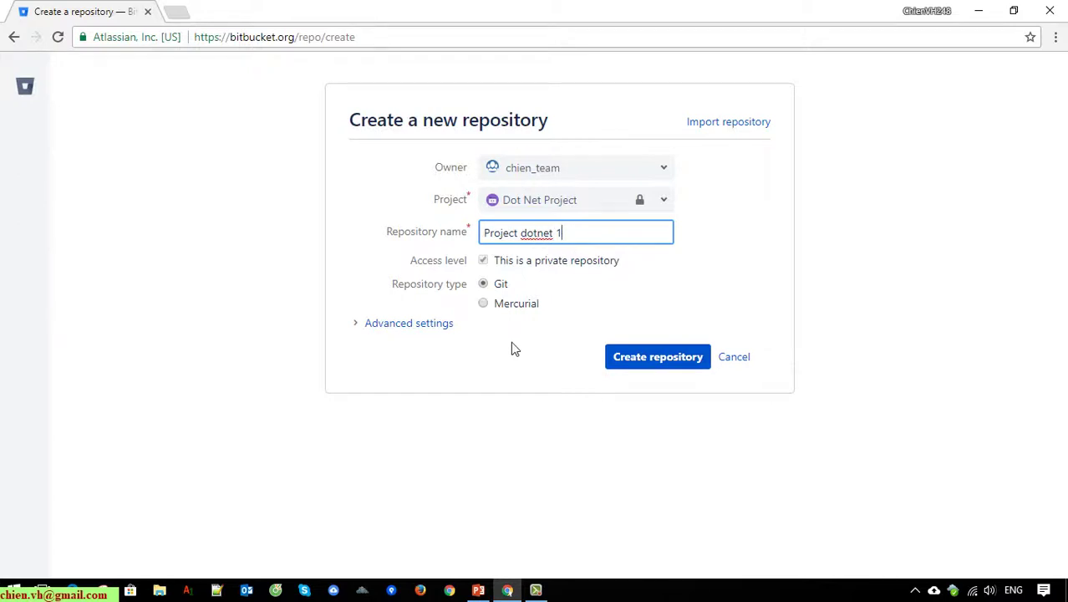
Step: Expand the repository's advanced settings and enable issue tracking, leaving the description empty
click(409, 324)
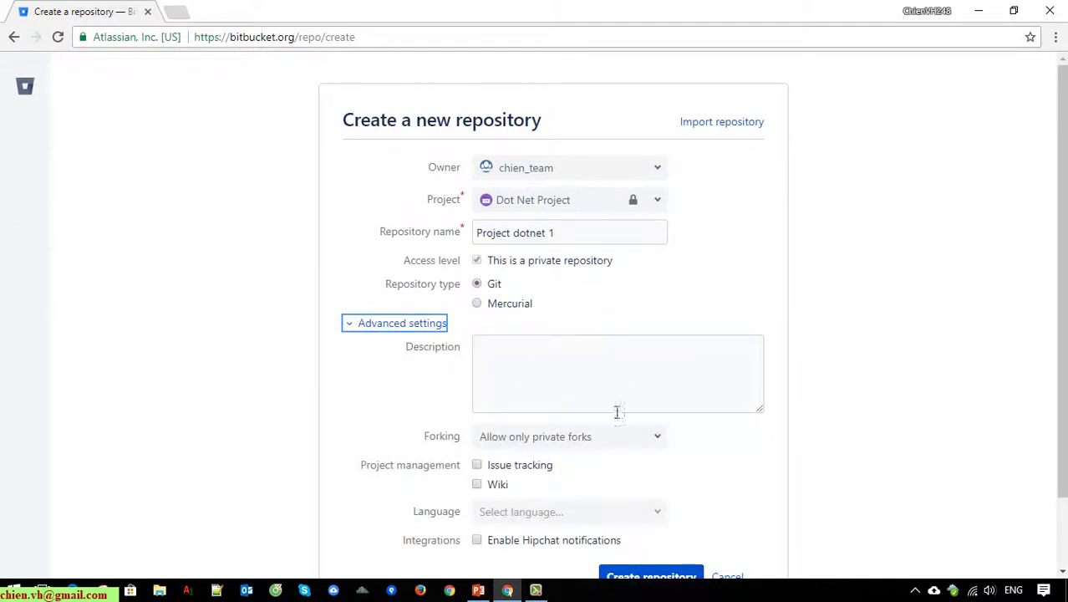
scroll(619, 405, down, 1)
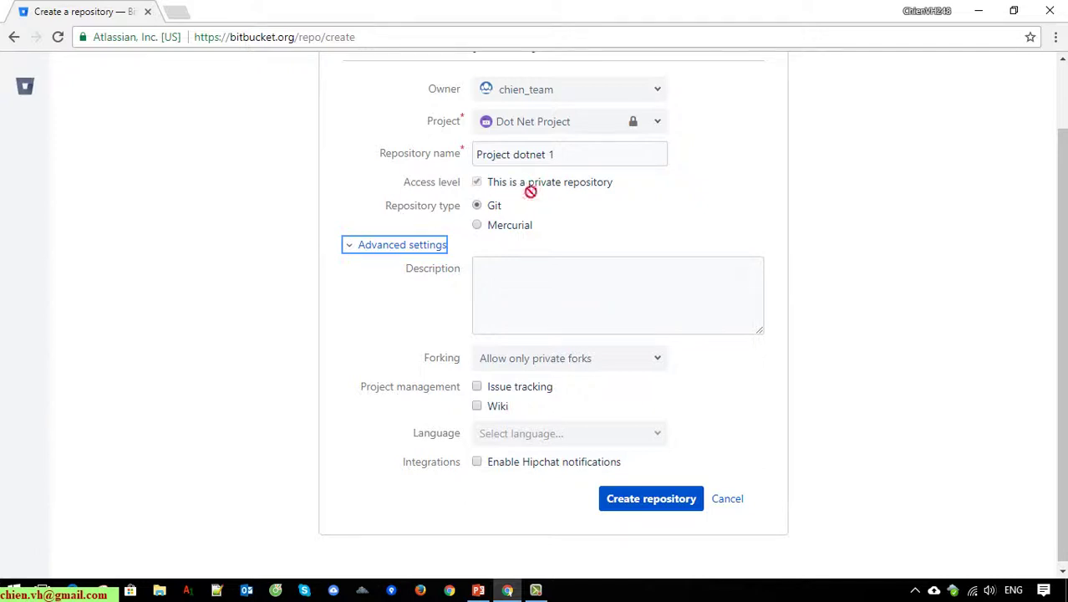
click(552, 303)
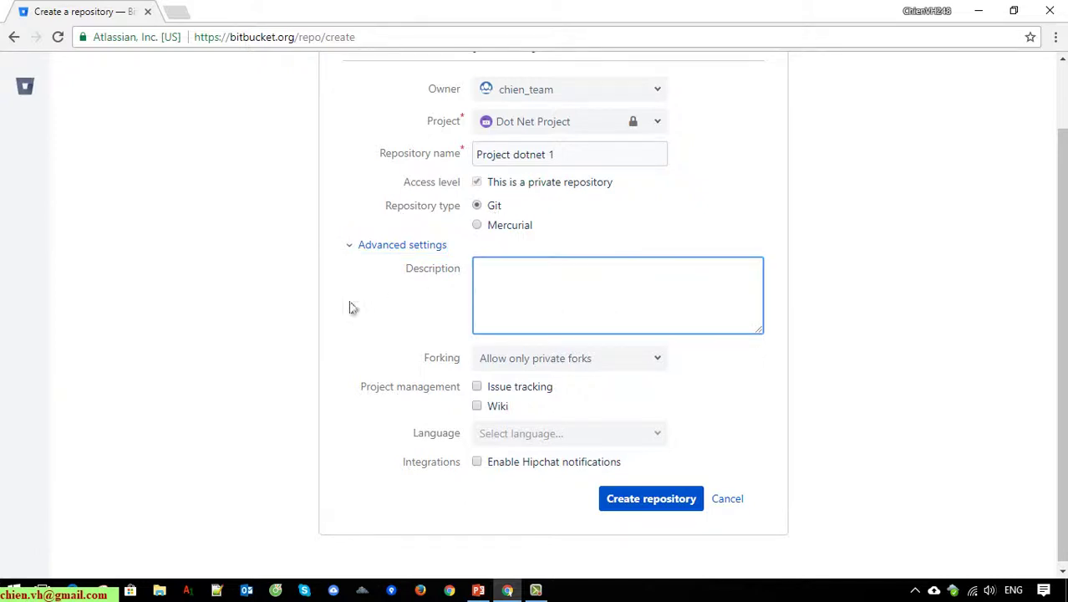
scroll(350, 306, down, 1)
click(477, 384)
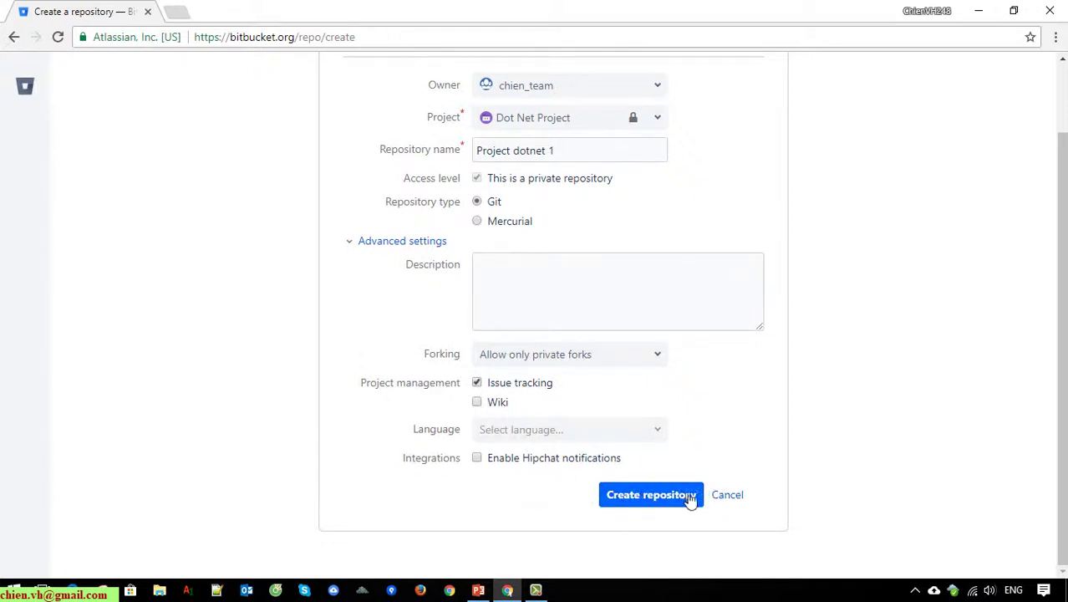
Step: Set the new repository's language to C# and create the repository
click(623, 428)
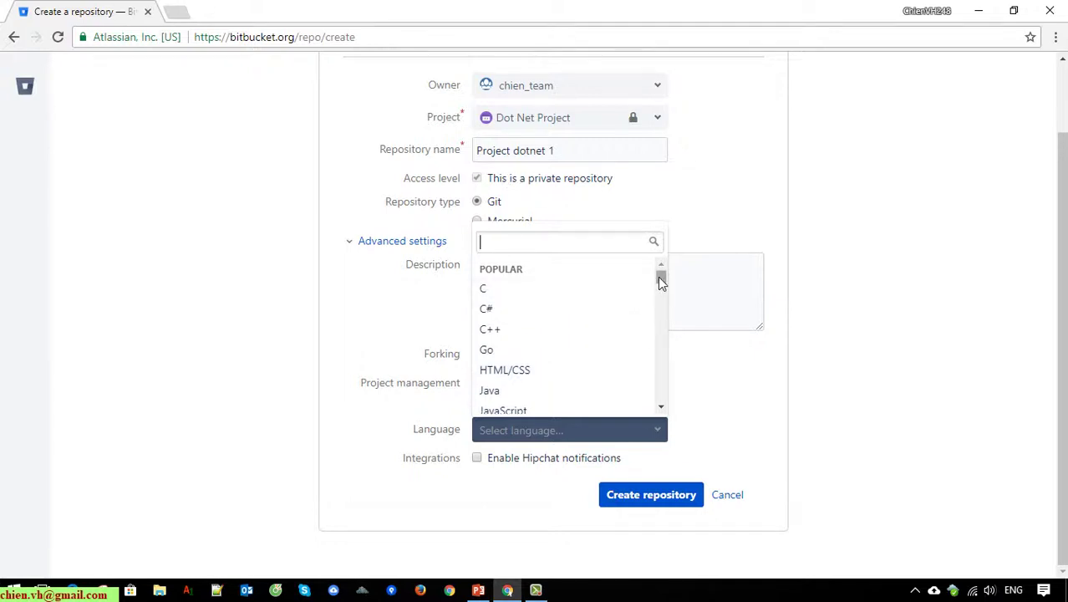
click(522, 312)
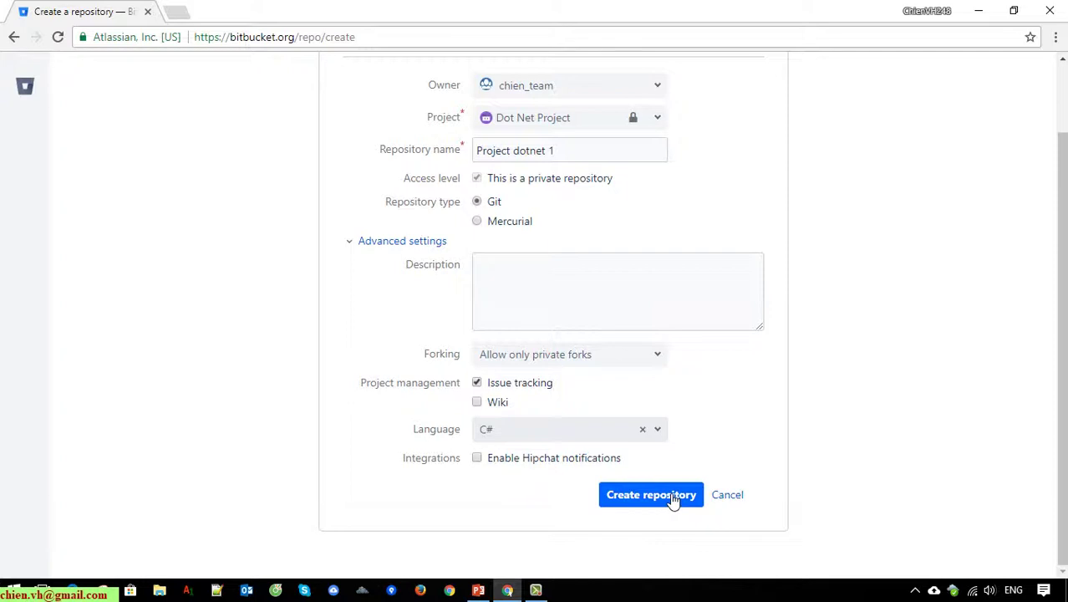
click(673, 499)
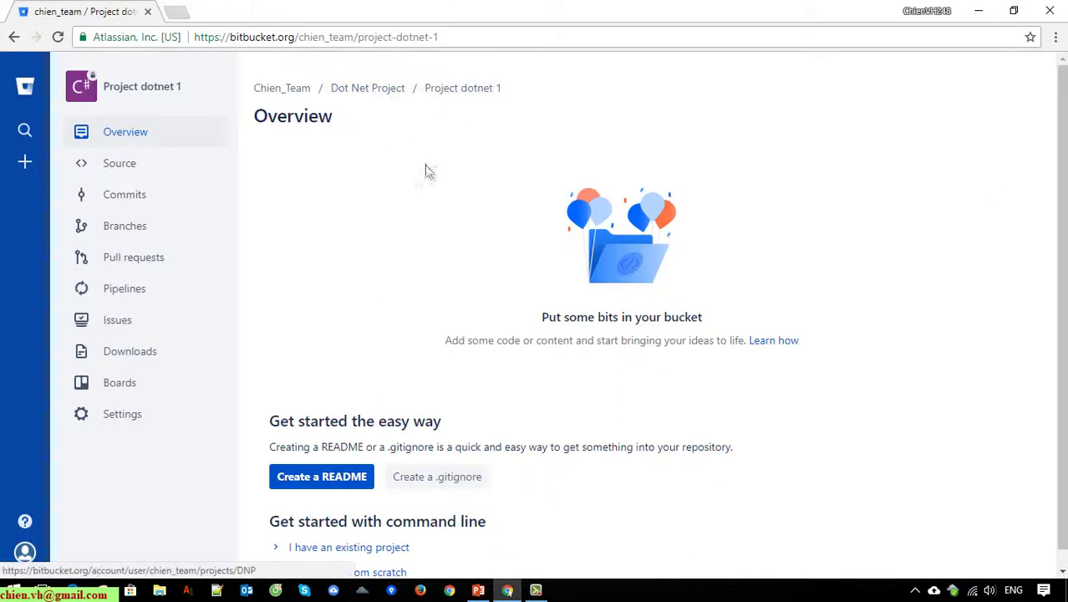
Step: View the new repository's Source page and return to its Overview page
click(140, 175)
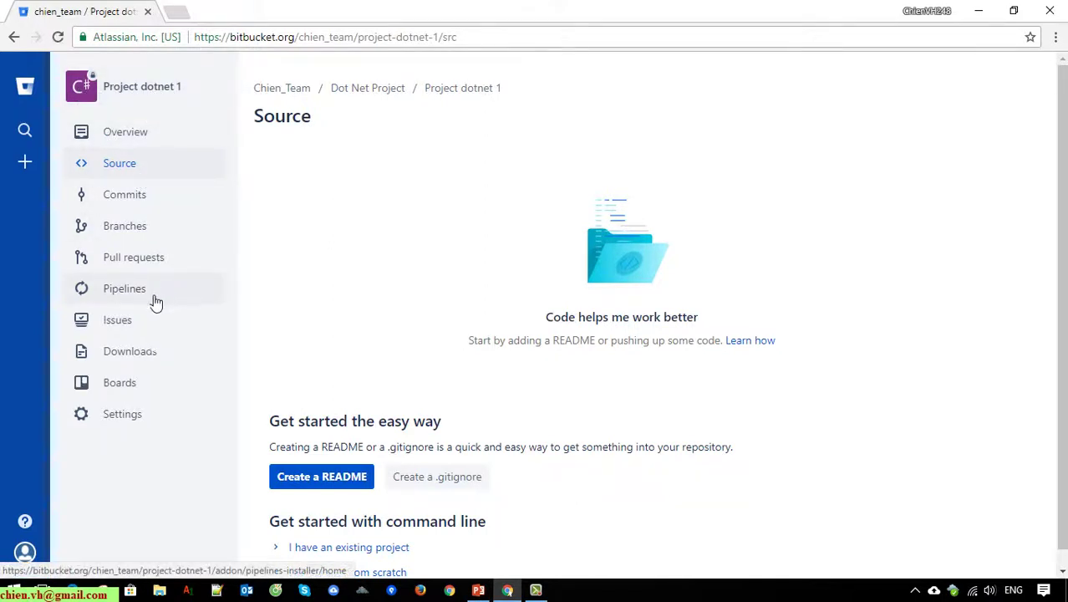
click(131, 132)
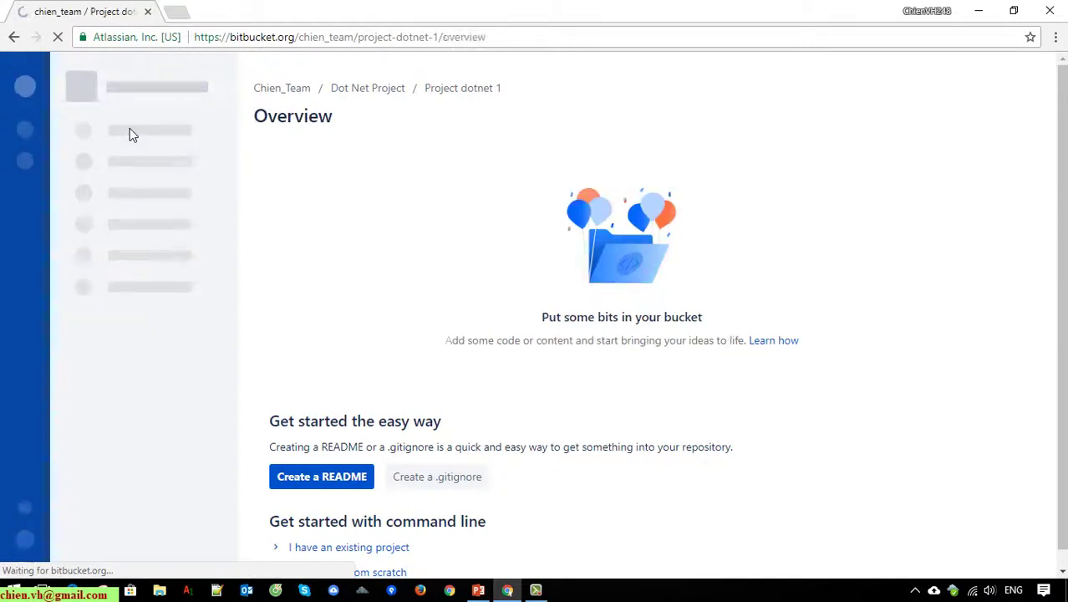
scroll(790, 539, down, 1)
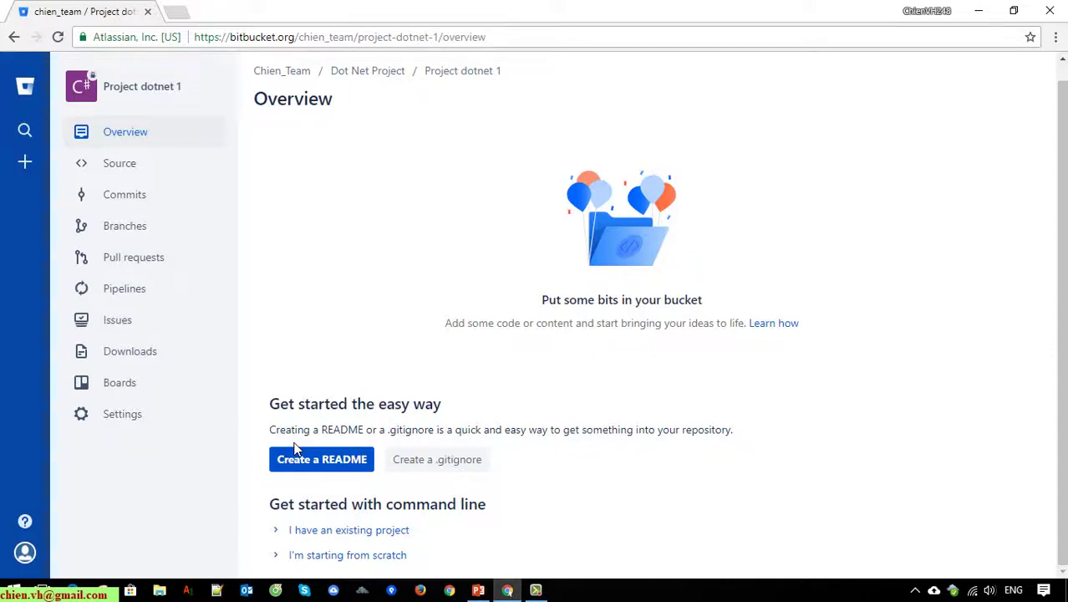
Step: Start a README.md file from the template, dismiss the code search notice and look through the default text
click(321, 459)
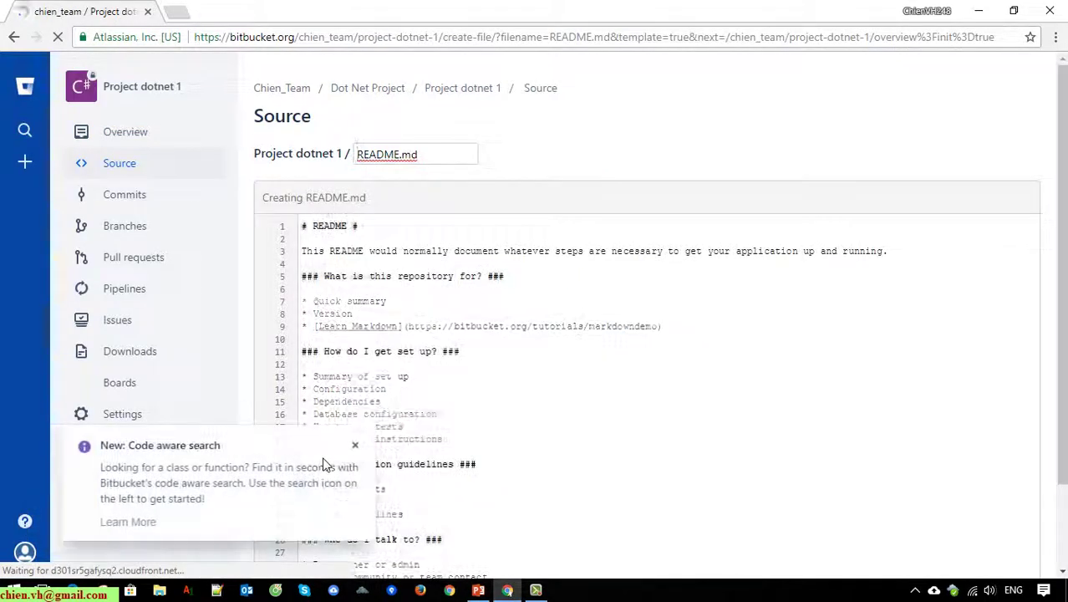
click(354, 445)
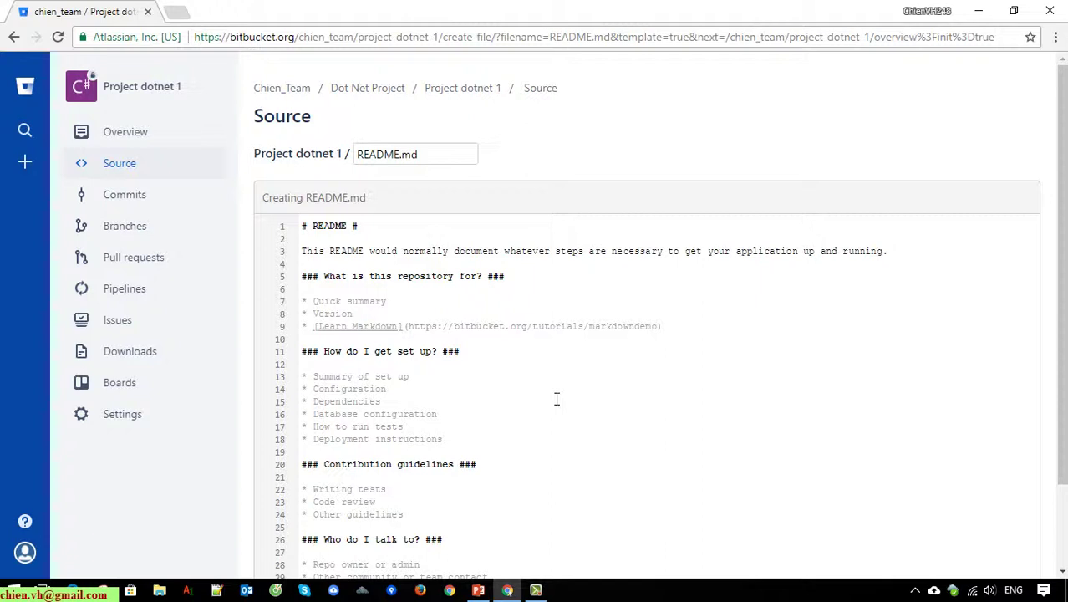
scroll(556, 399, down, 2)
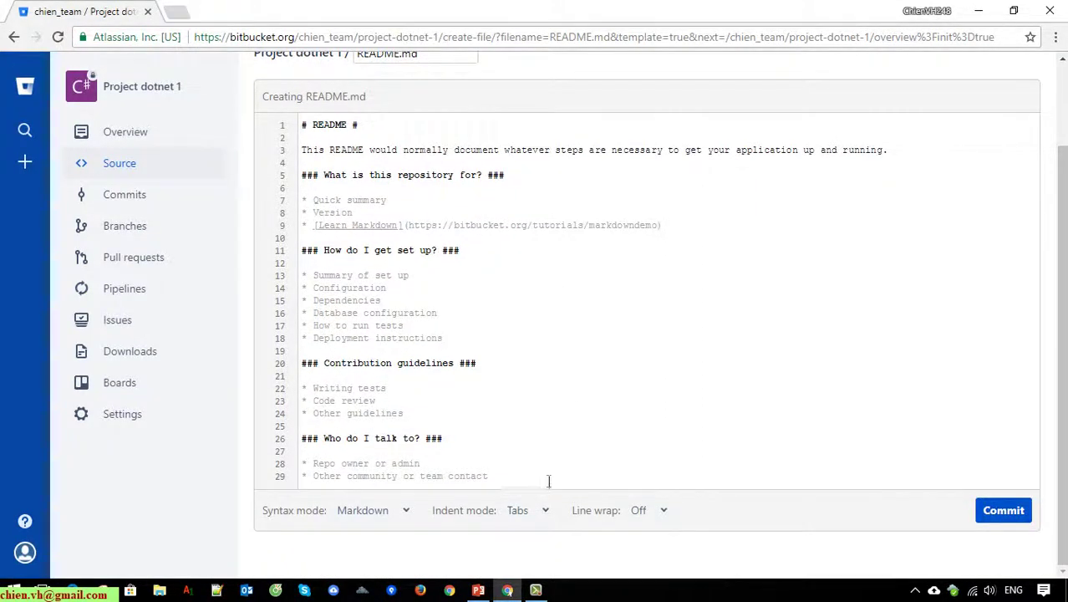
drag(548, 477, 303, 121)
click(654, 302)
scroll(802, 457, up, 2)
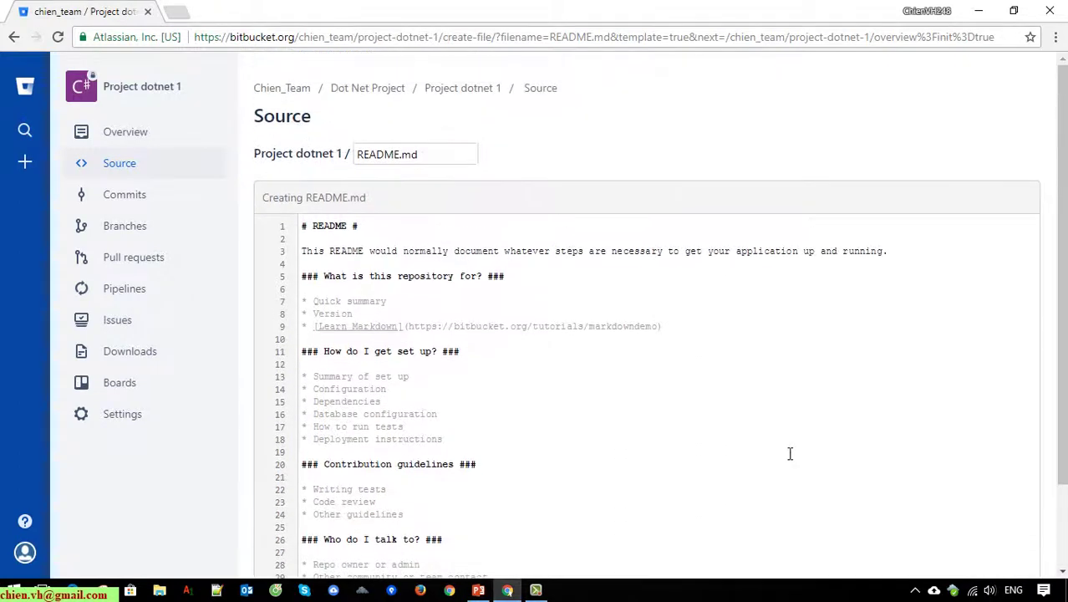
scroll(789, 455, down, 2)
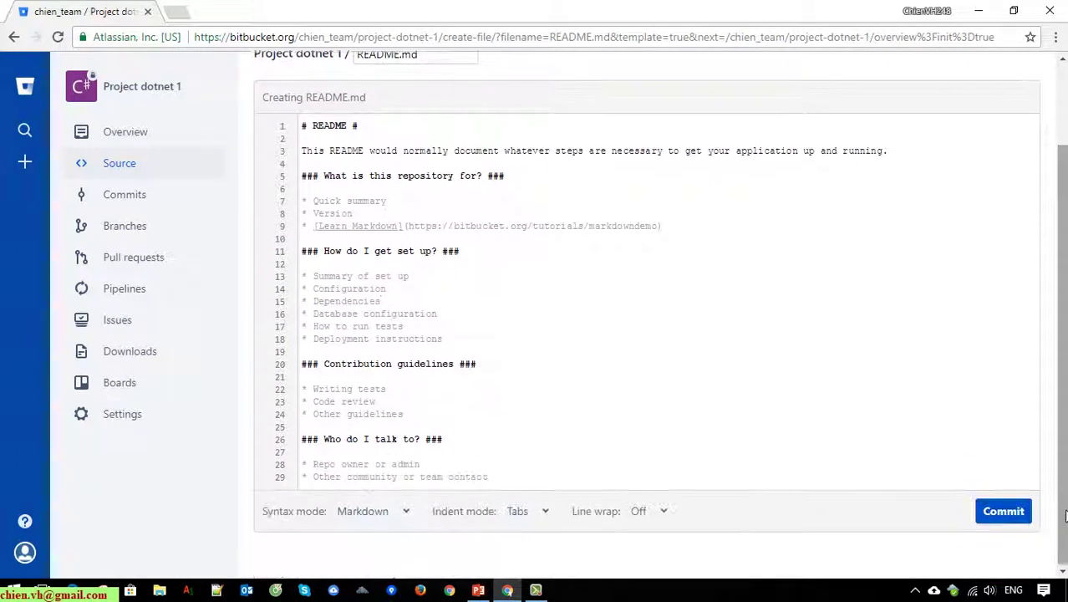
Step: Commit README.md with the message "README.md created online with Bitbucket"
click(1021, 511)
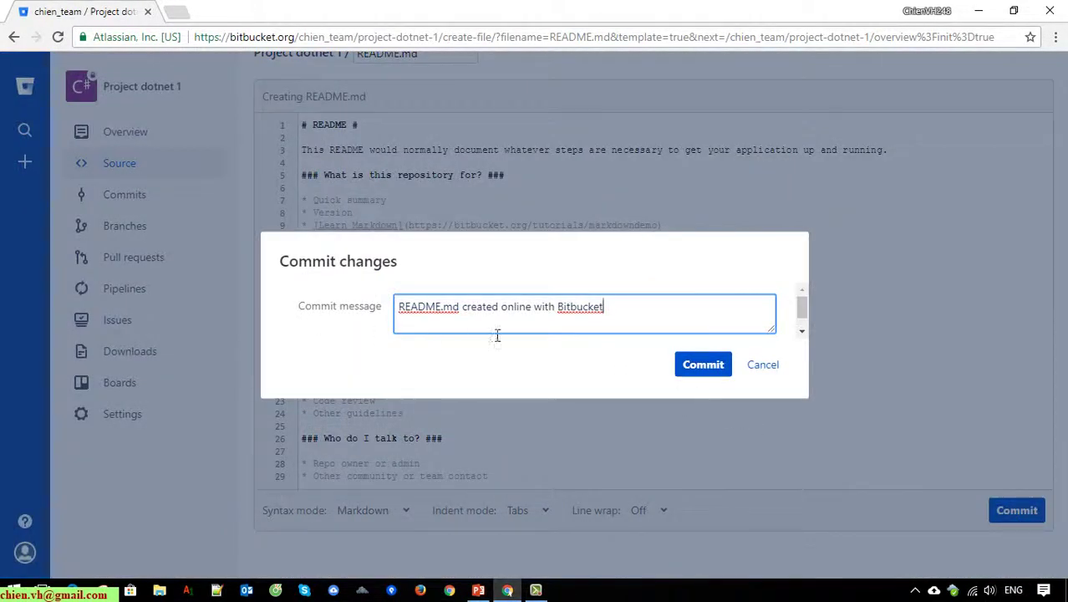
drag(708, 317, 454, 278)
click(724, 323)
key(ctrl+a)
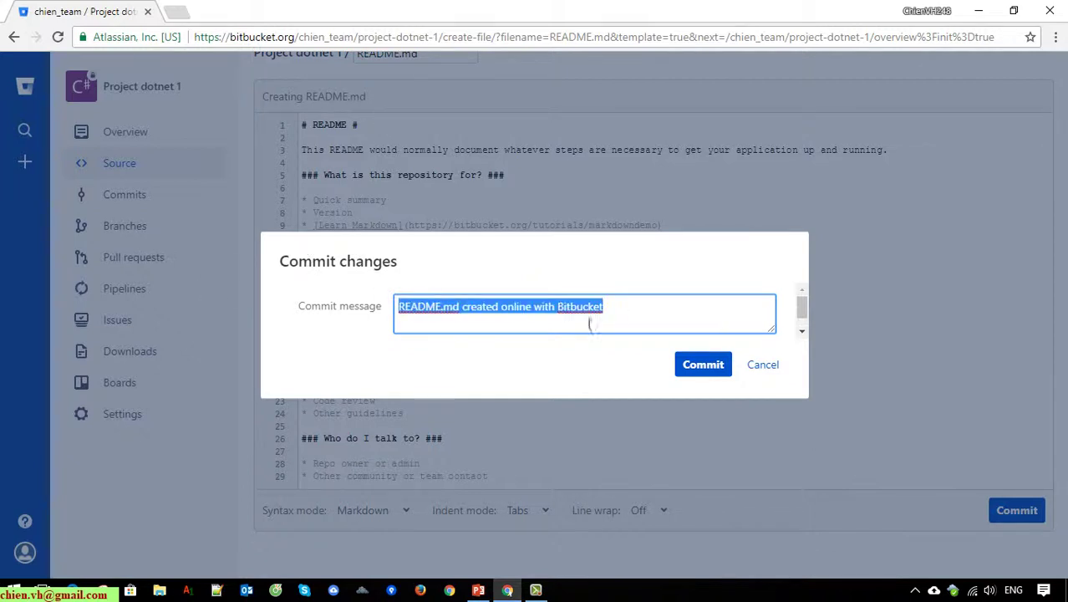
click(660, 325)
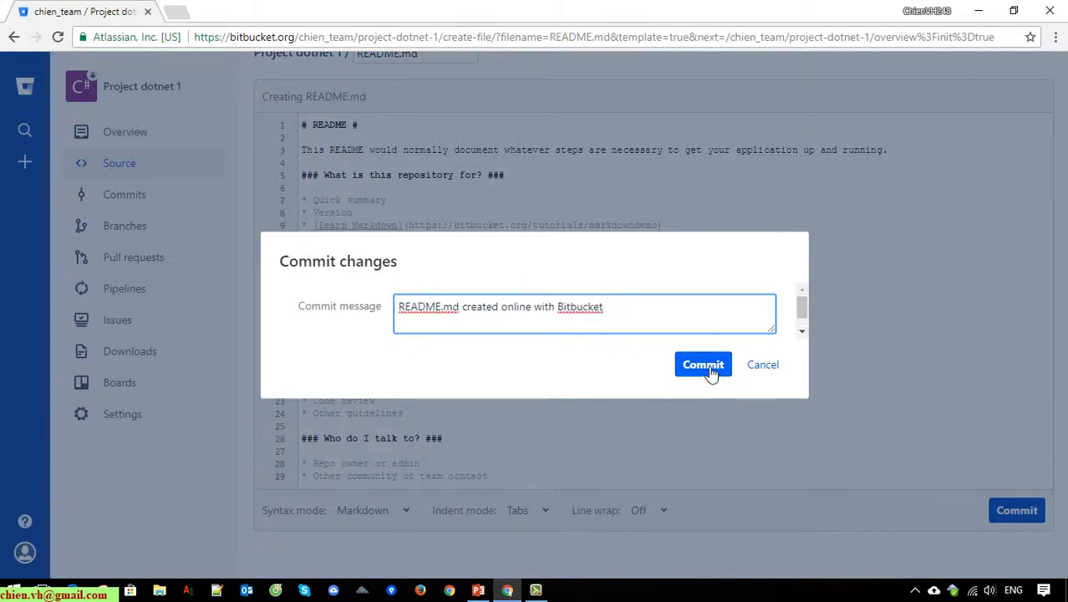
key(ctrl+a)
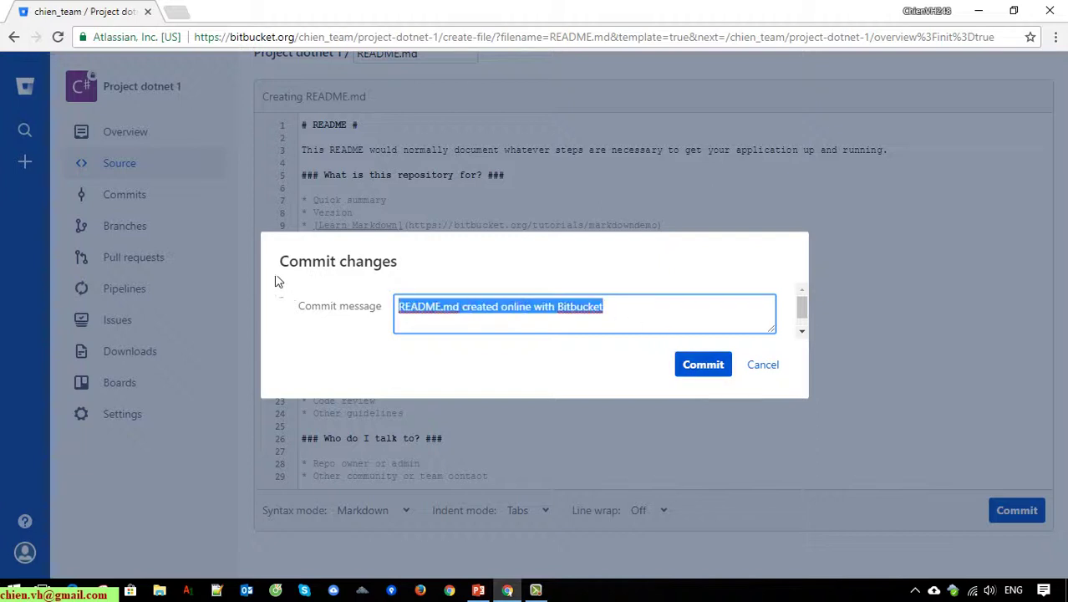
click(704, 366)
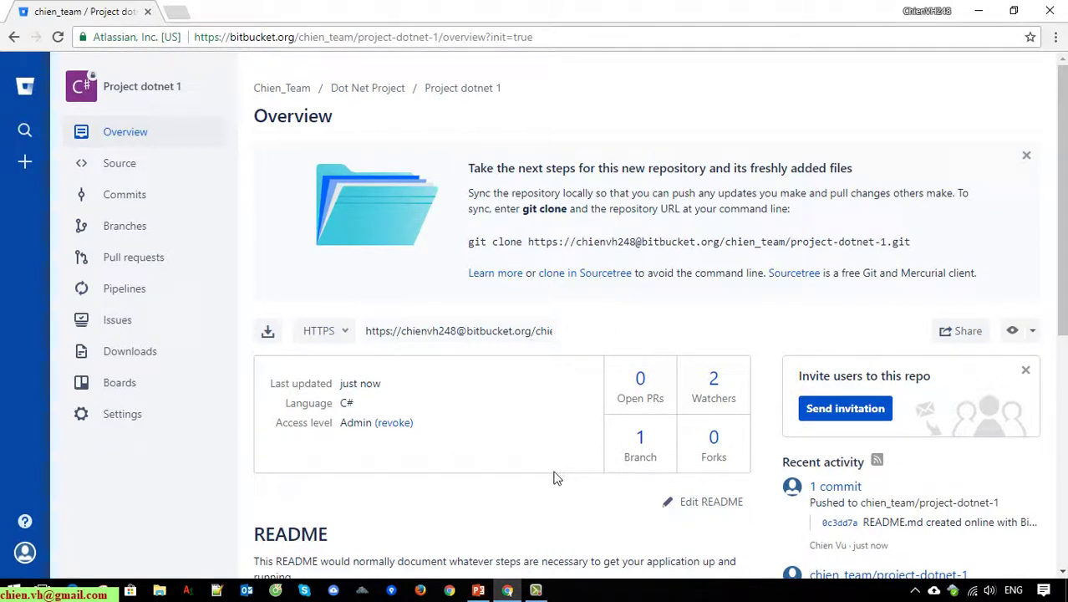
Step: Examine the repository's Overview page, including the clone instructions, README content, user invitation and recent activity
scroll(556, 477, down, 3)
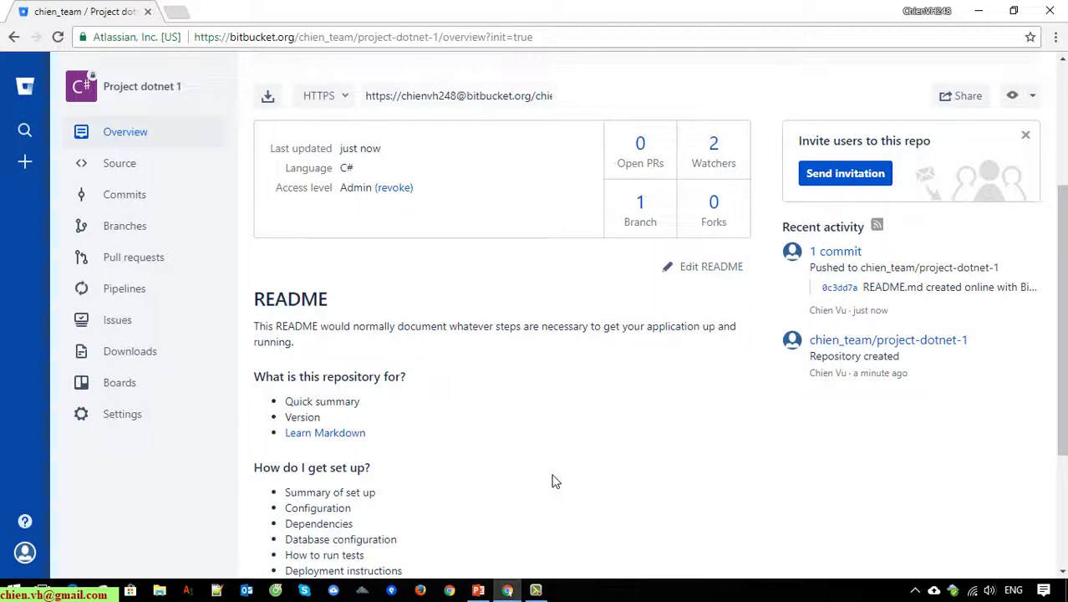
scroll(552, 481, down, 3)
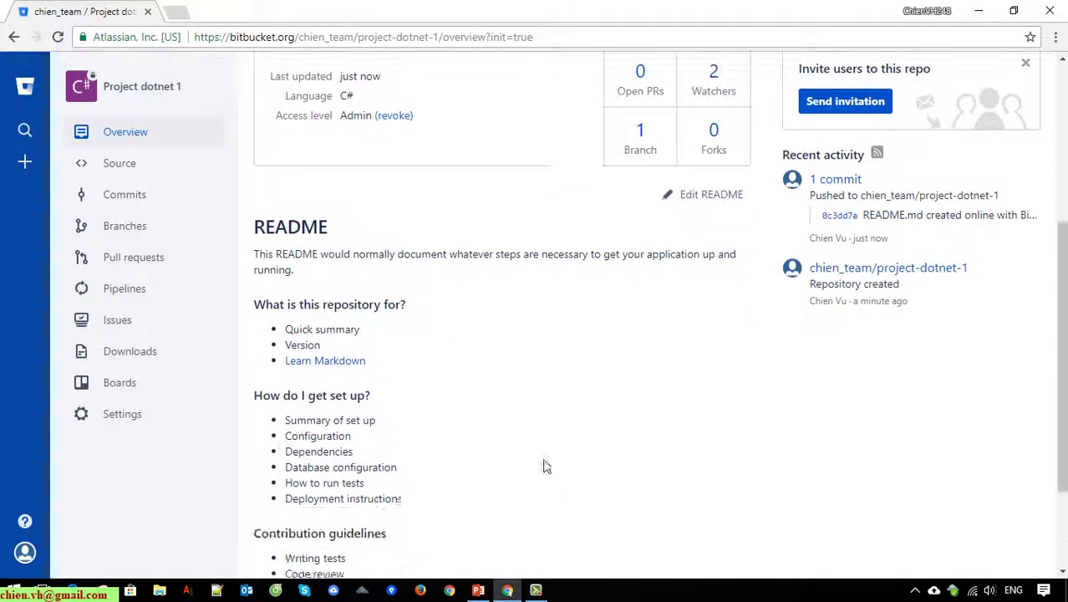
scroll(573, 489, up, 4)
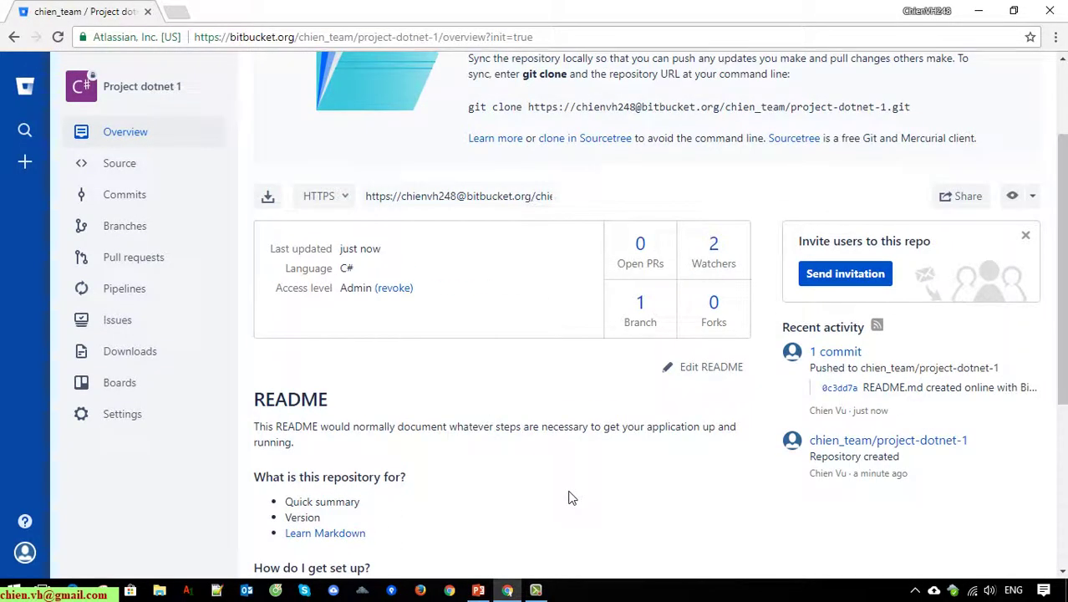
scroll(571, 498, up, 1)
scroll(570, 499, up, 1)
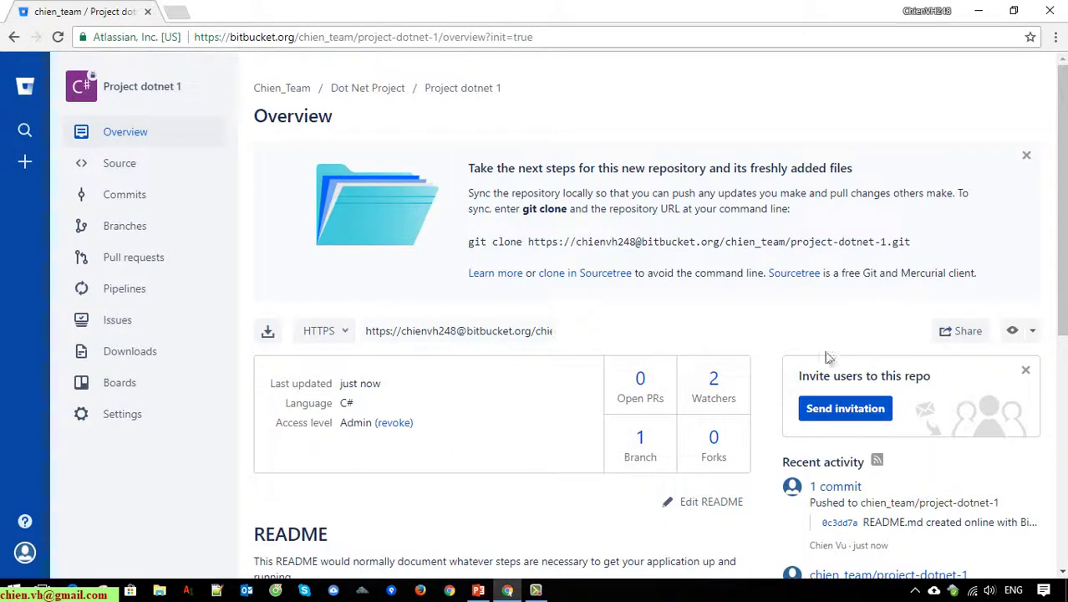
scroll(849, 405, down, 1)
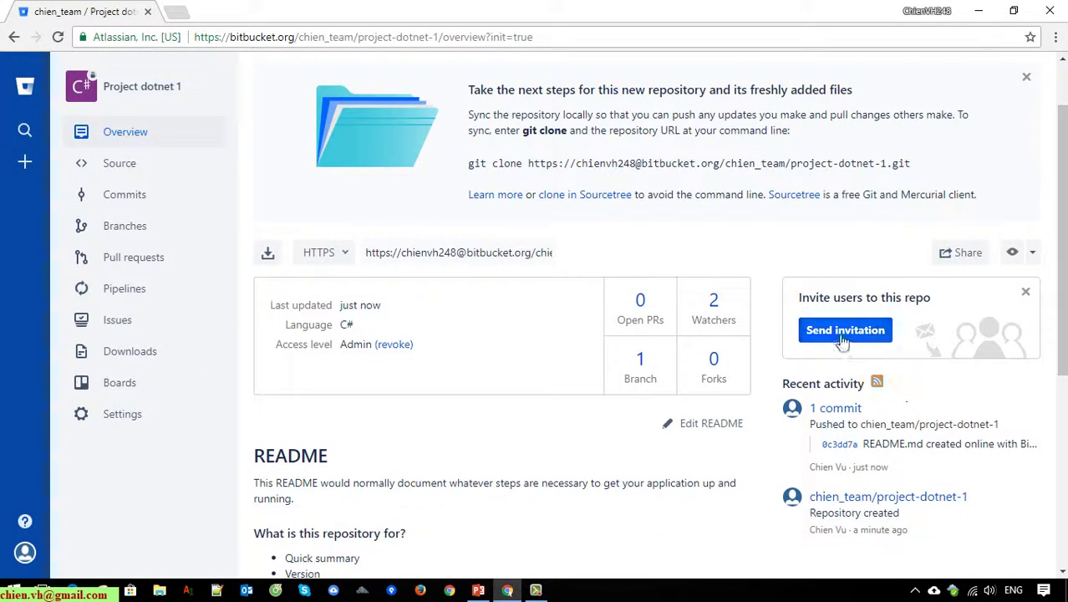
drag(1062, 242, 1062, 320)
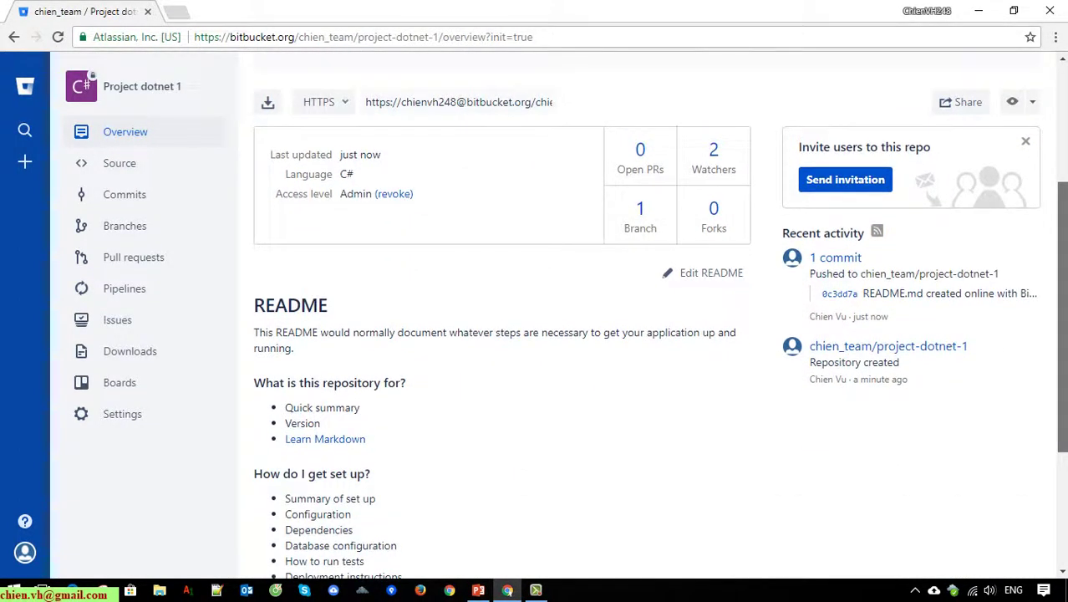
scroll(1032, 231, up, 3)
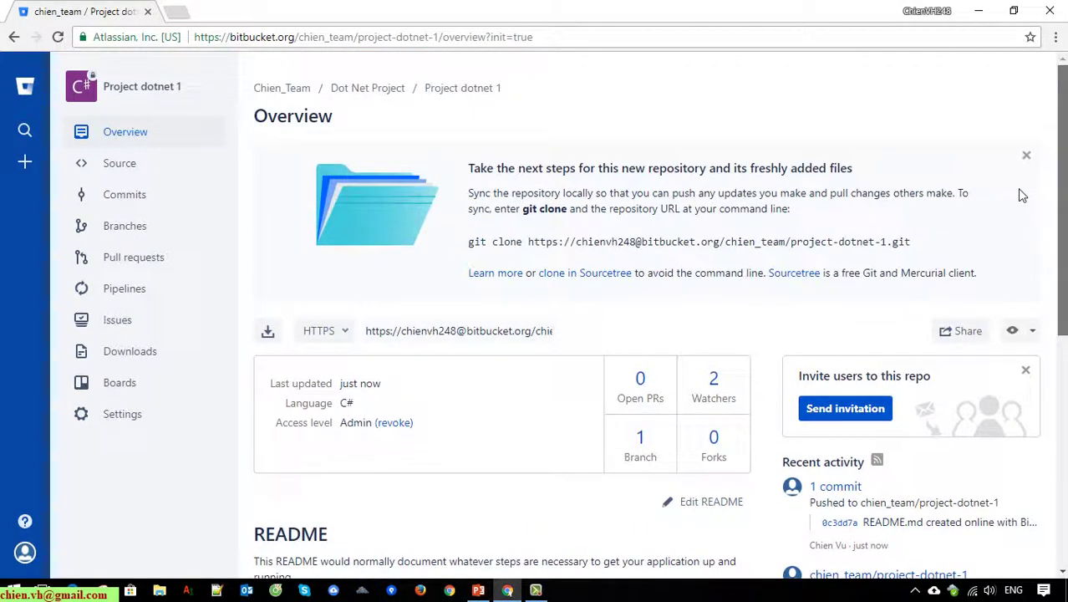
Step: Review the HTTPS and SSH clone options, the repository's clone URL and the suggested git clone command
click(351, 334)
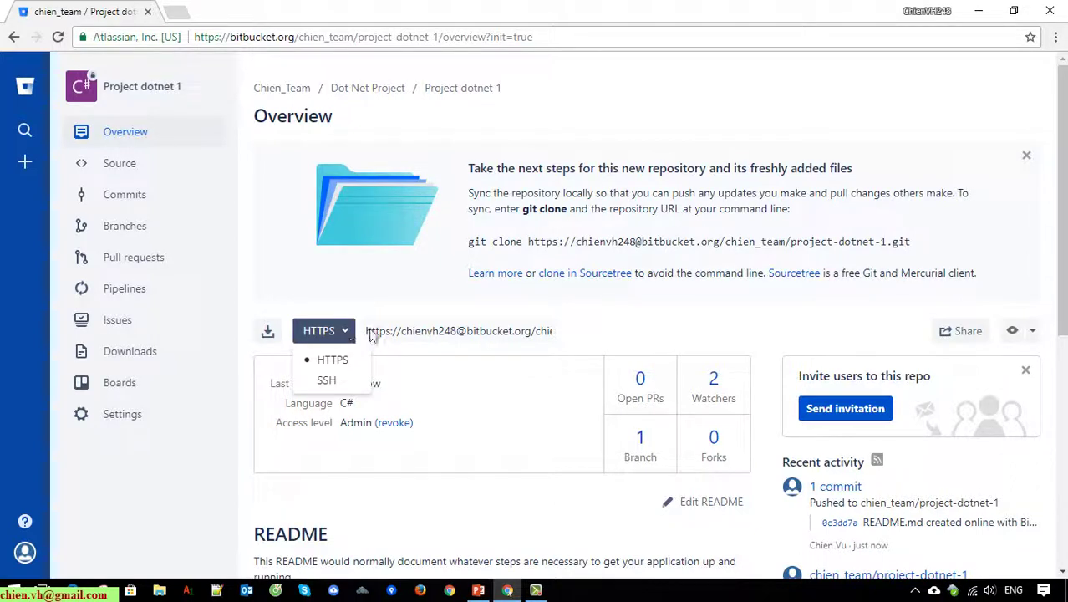
click(422, 345)
click(438, 341)
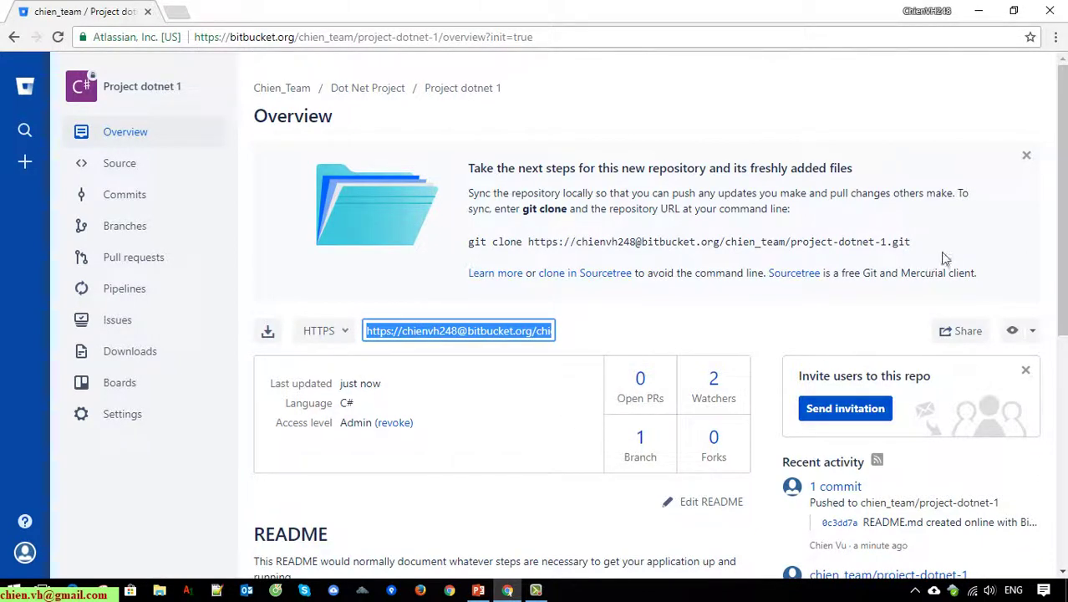
mouse_move(936, 250)
mouse_down()
mouse_move(424, 241)
mouse_move(421, 254)
mouse_up()
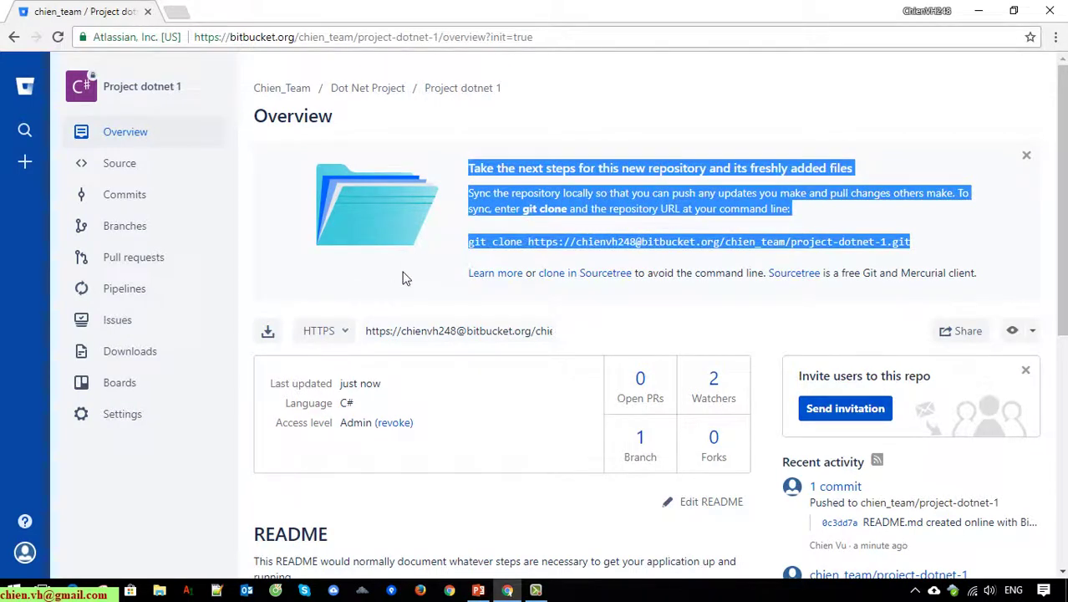
click(292, 271)
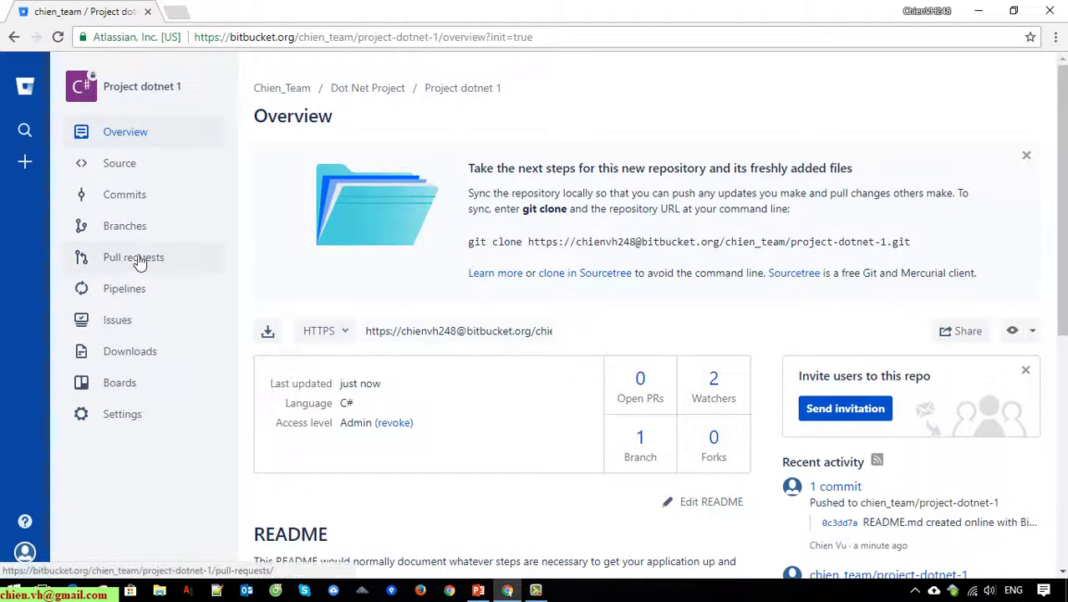
Step: Look through the repository's Source, Commits, Branches, Pull requests, Pipelines, Issues and Downloads pages
click(157, 140)
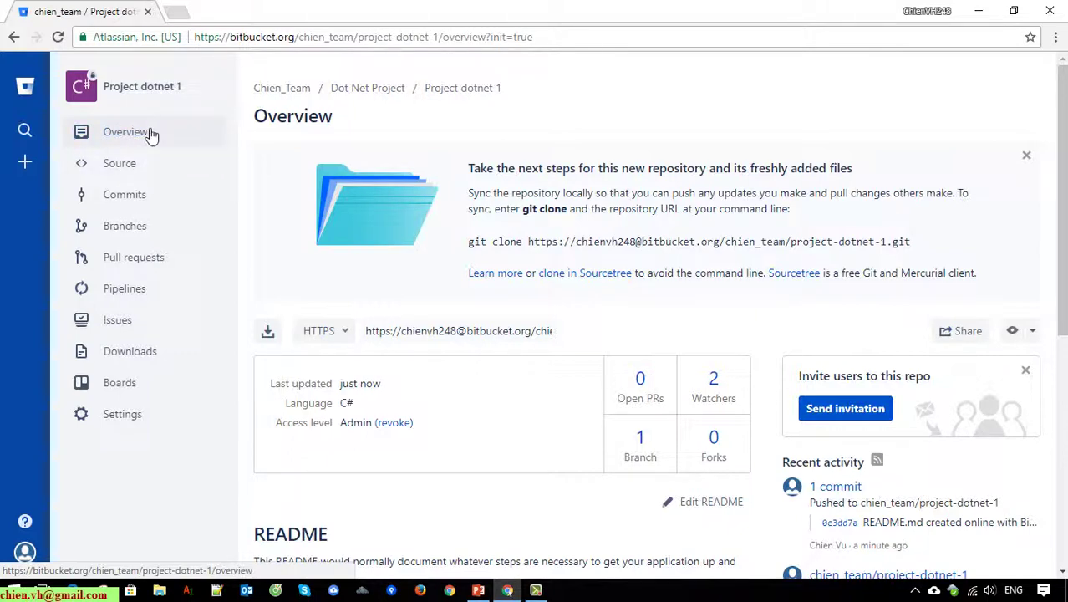
click(209, 193)
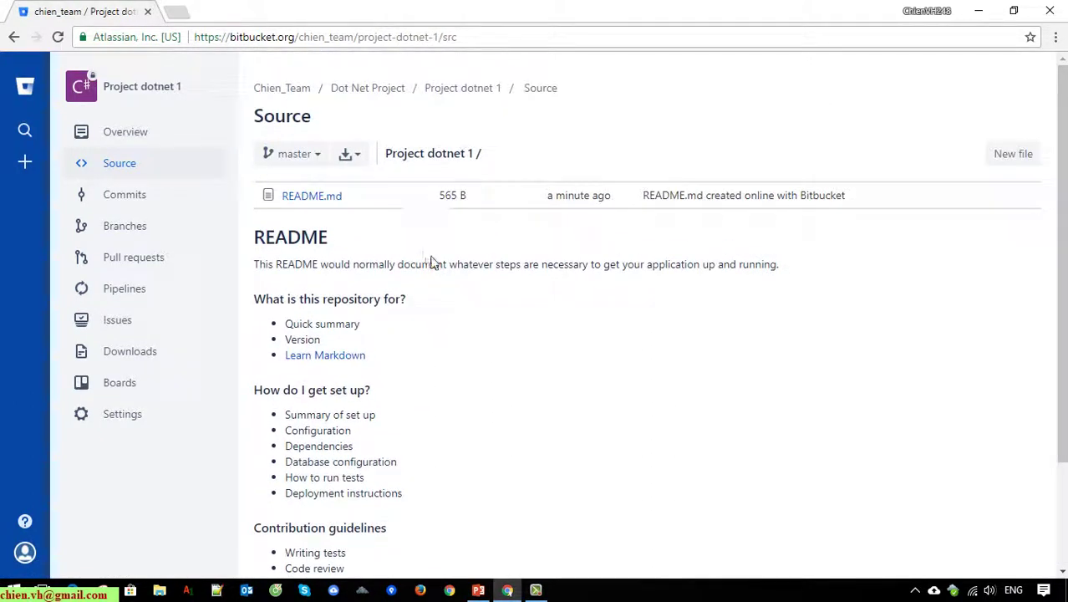
click(126, 195)
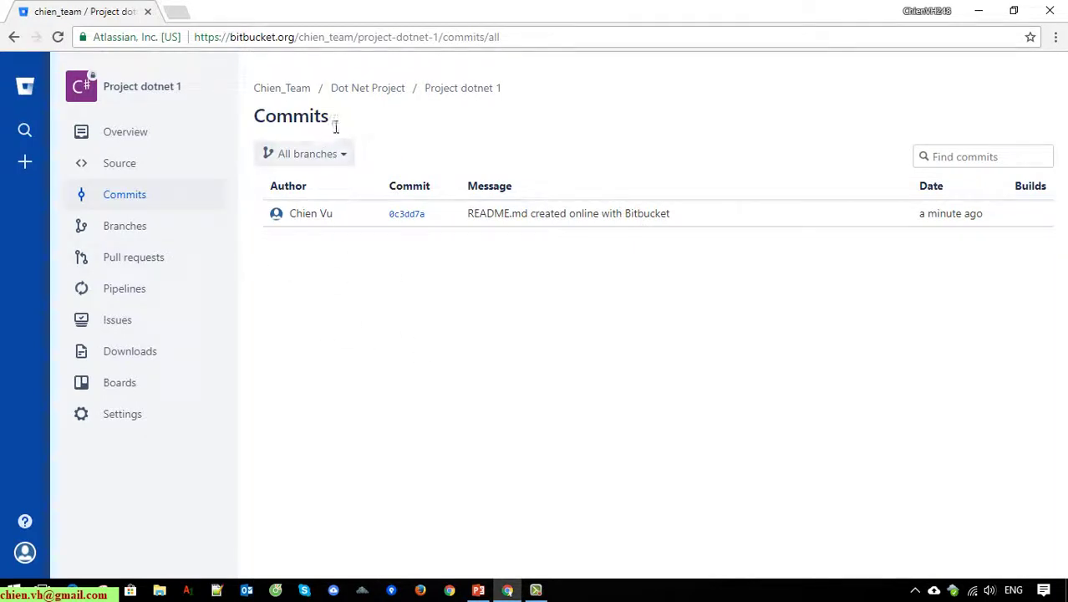
click(143, 228)
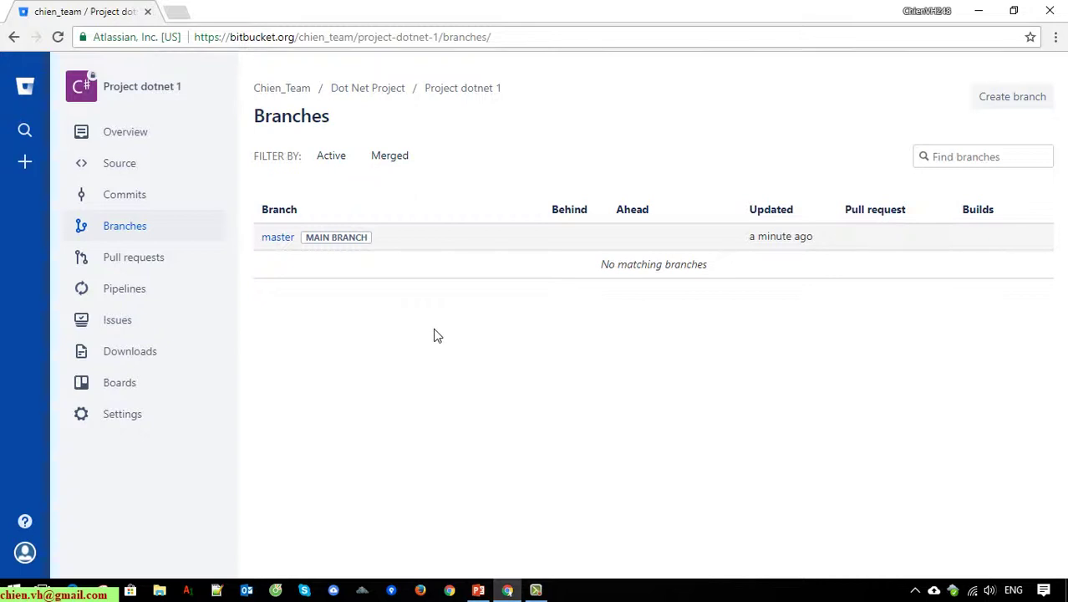
click(135, 259)
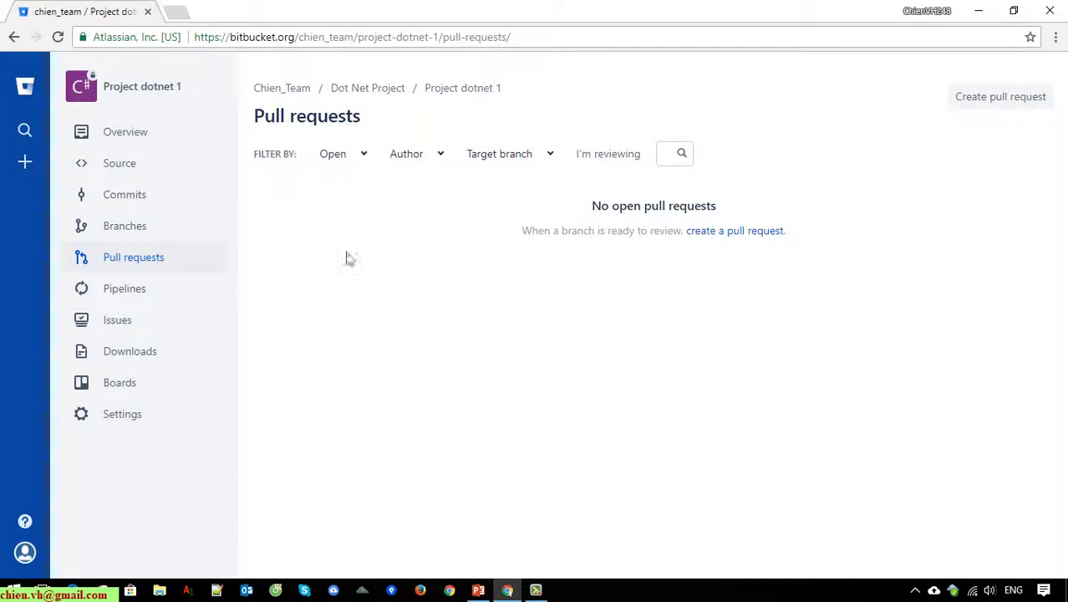
click(147, 290)
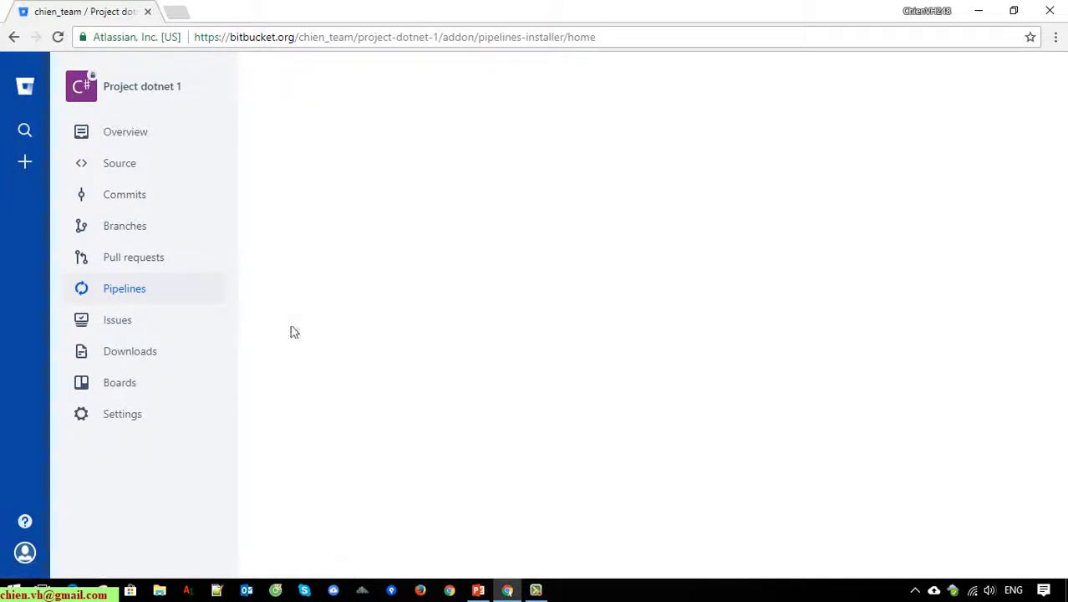
click(132, 323)
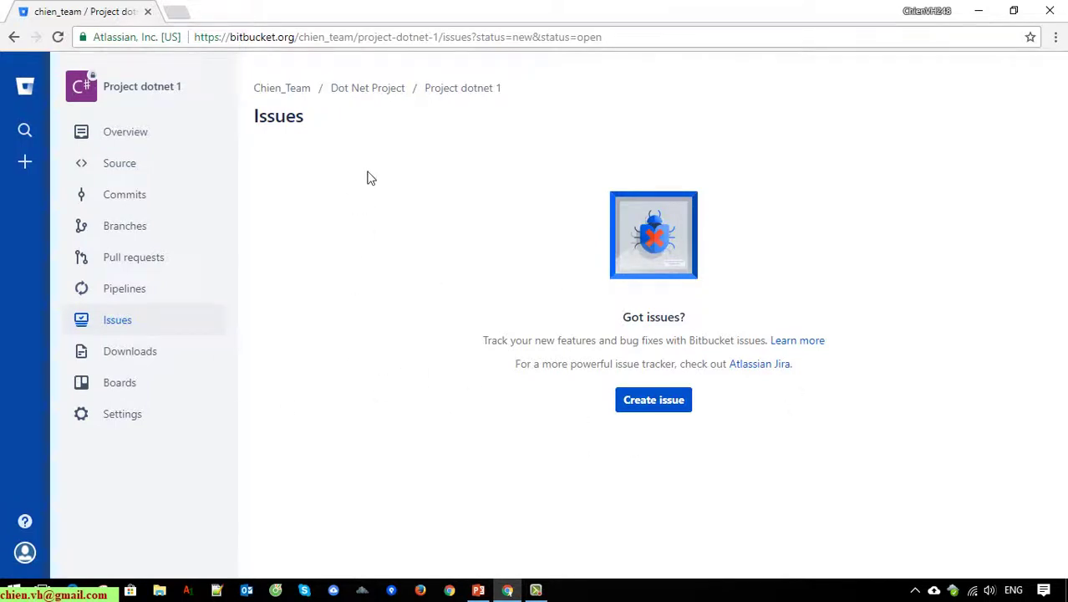
click(163, 354)
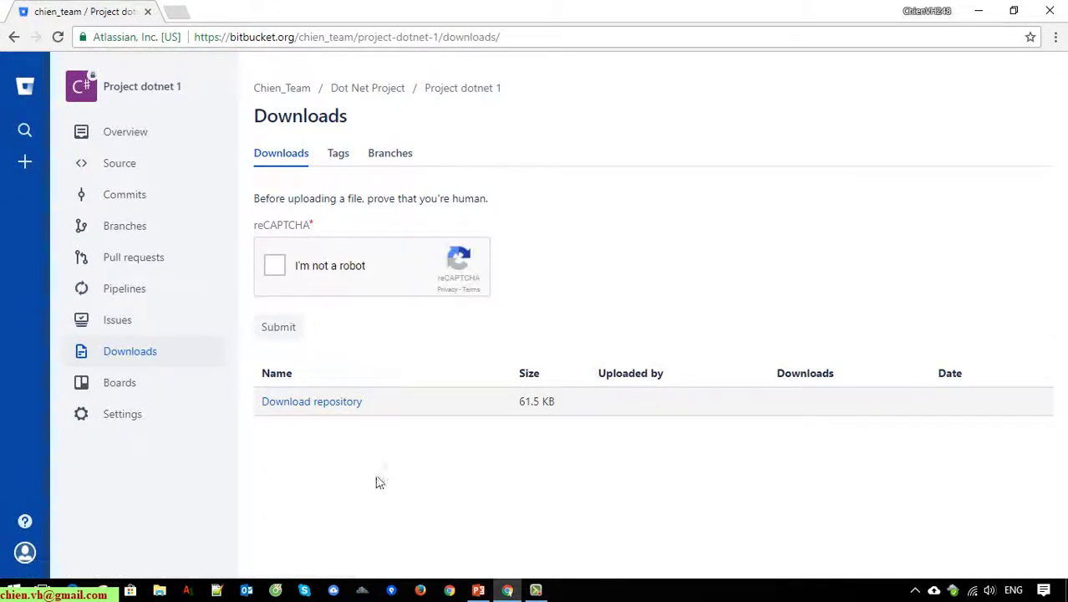
Step: Look through the repository's Boards page and its Settings page, including the repository details, settings categories and the transfer and delete options
click(121, 384)
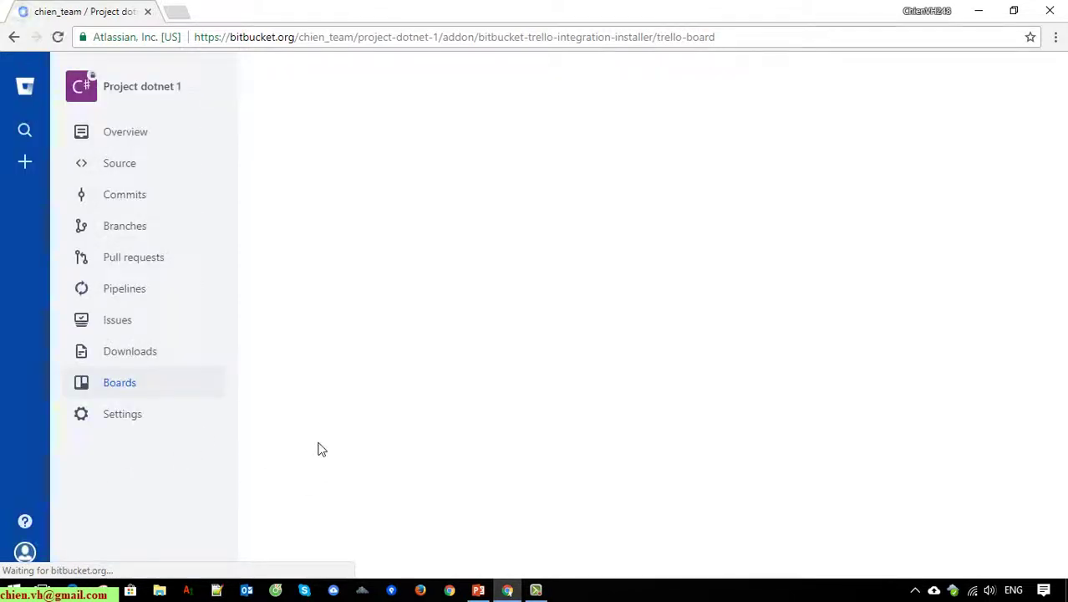
click(139, 422)
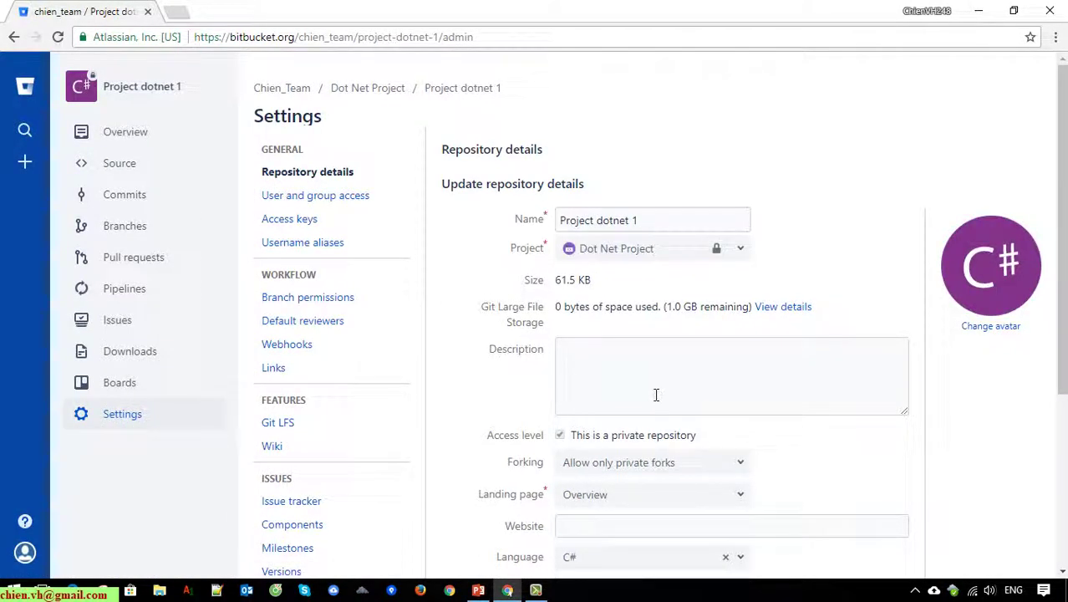
scroll(656, 394, down, 5)
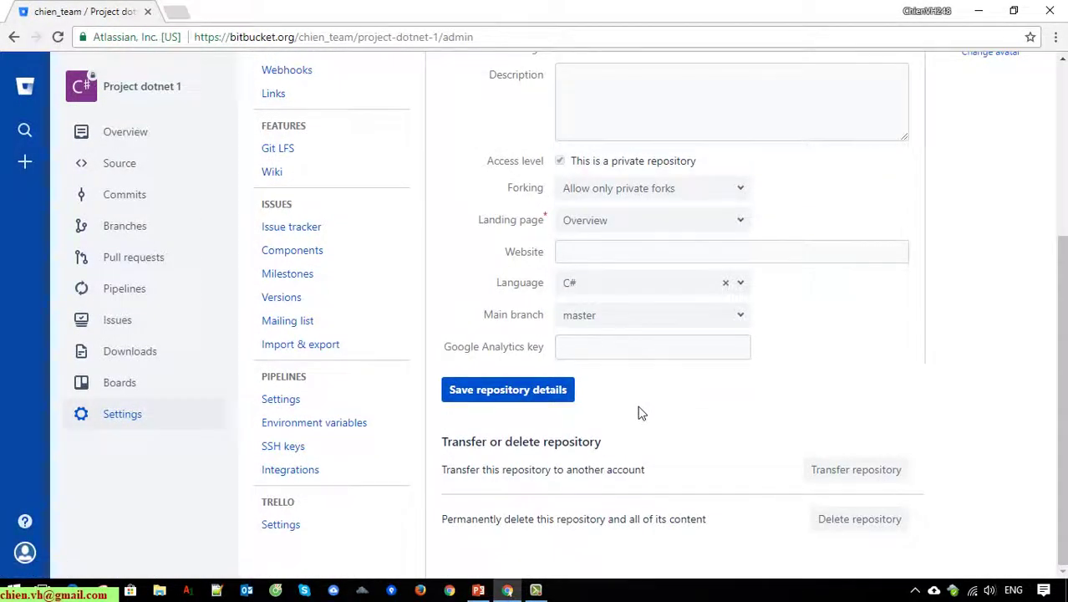
scroll(512, 440, up, 6)
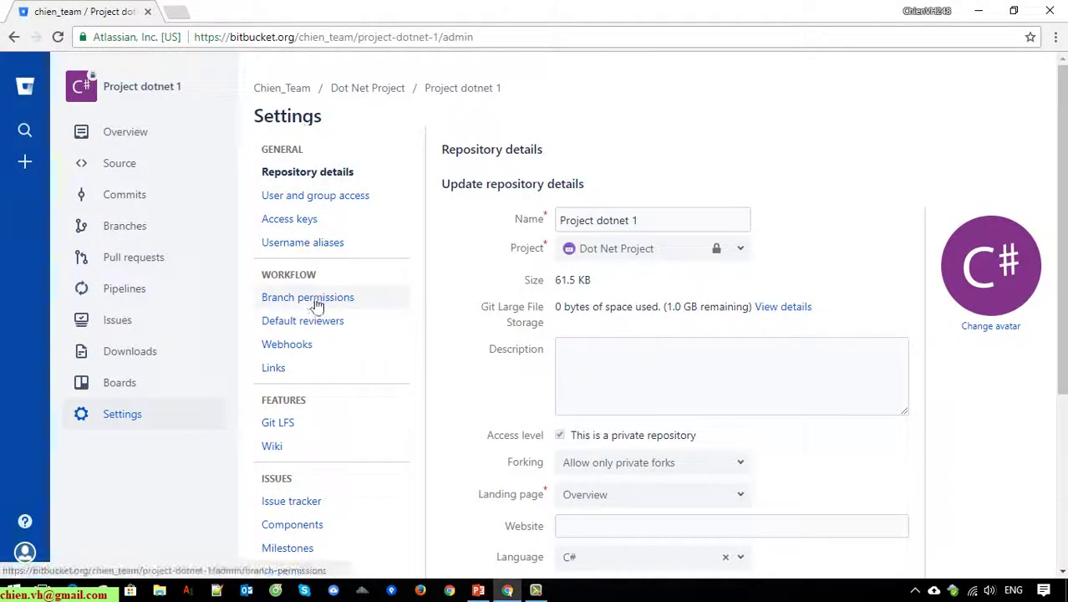
scroll(287, 476, down, 3)
scroll(766, 422, down, 2)
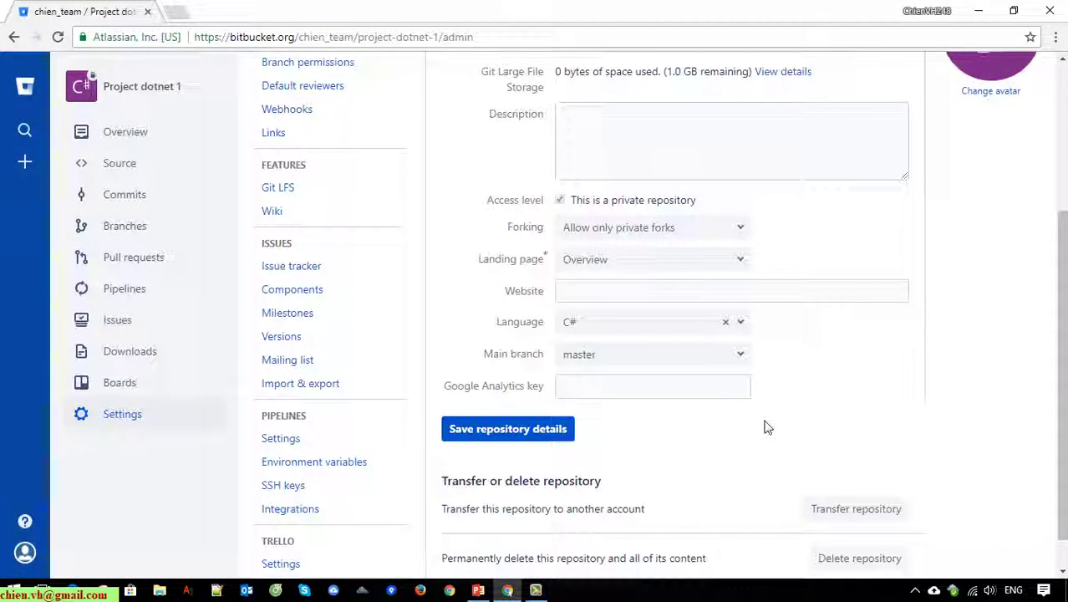
scroll(766, 427, up, 4)
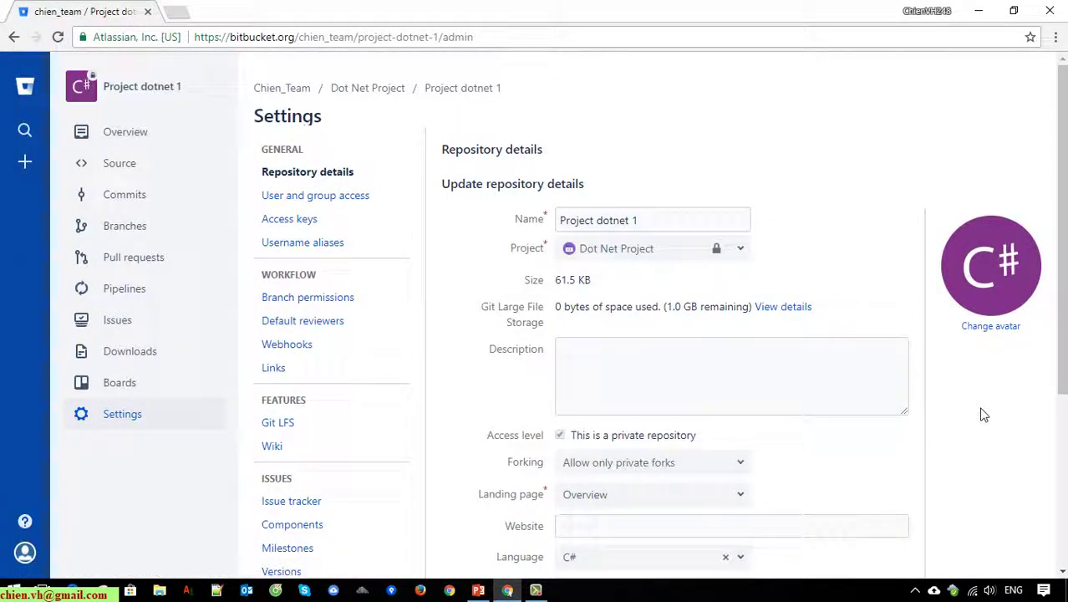